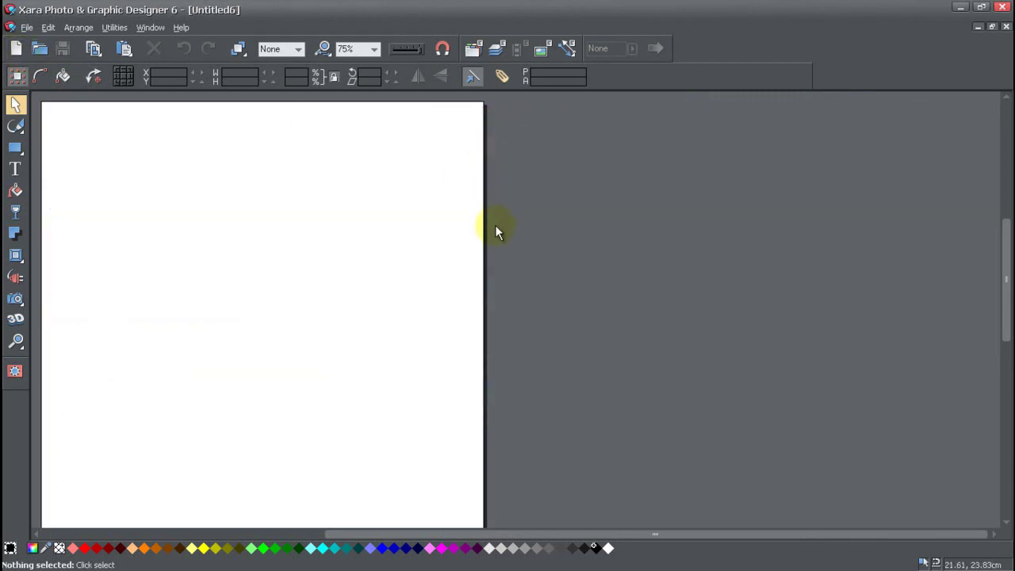
Widen the page considerably and draw a black rectangle about 34.36 by 5.26 cm across its upper part.
drag(484, 233, 764, 243)
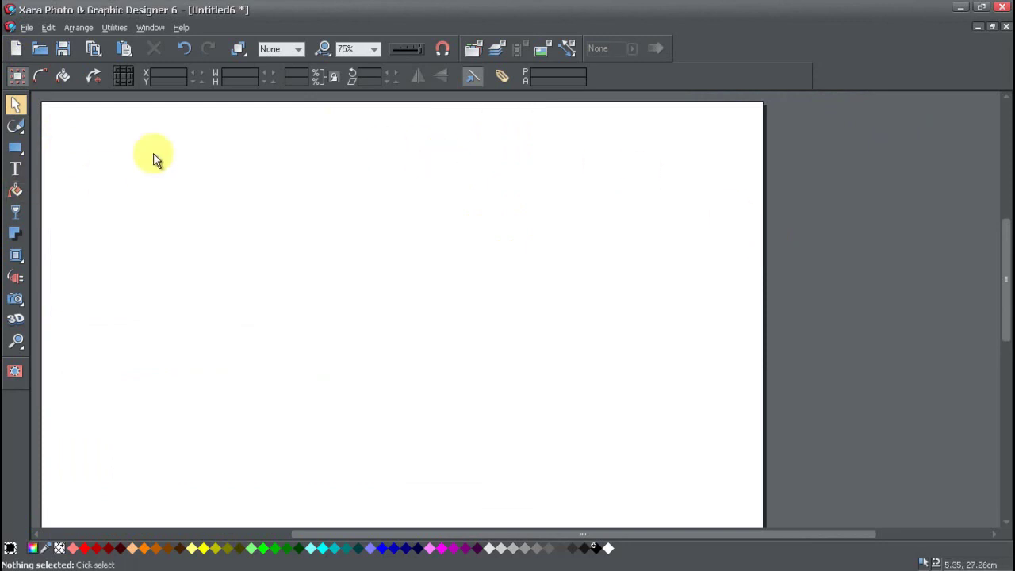
drag(763, 206, 887, 211)
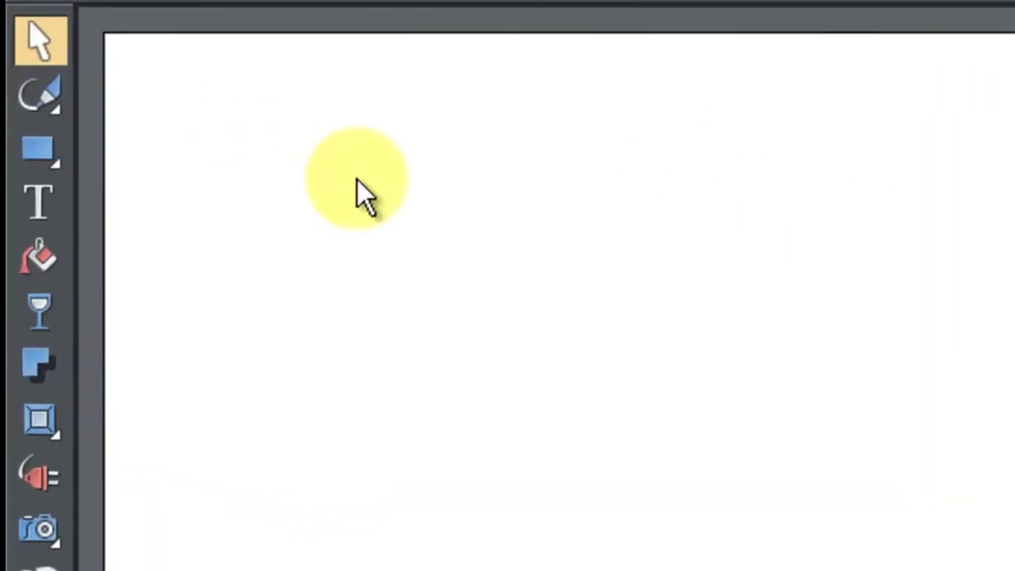
mouse_move(40, 151)
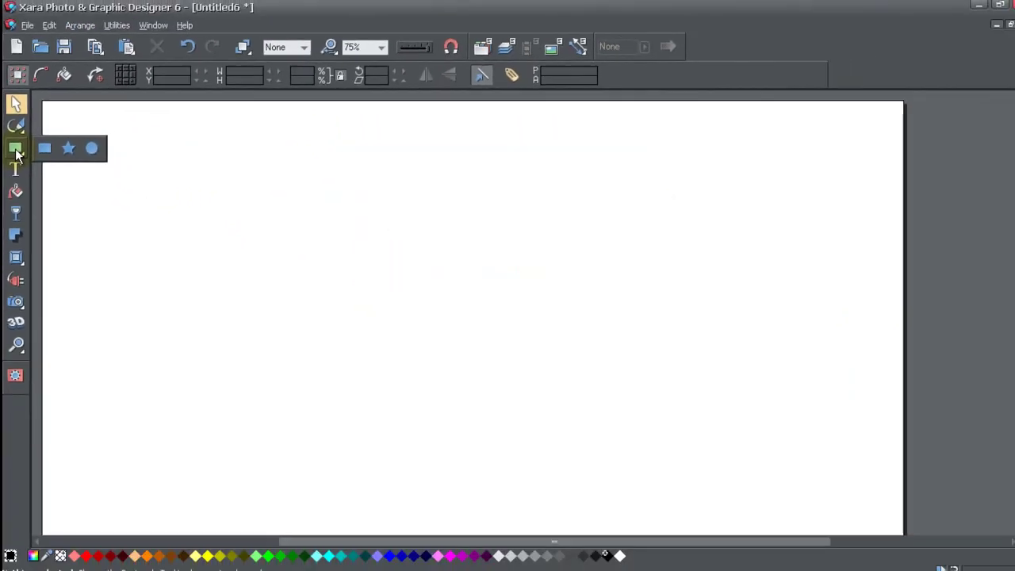
click(44, 148)
drag(100, 167, 823, 276)
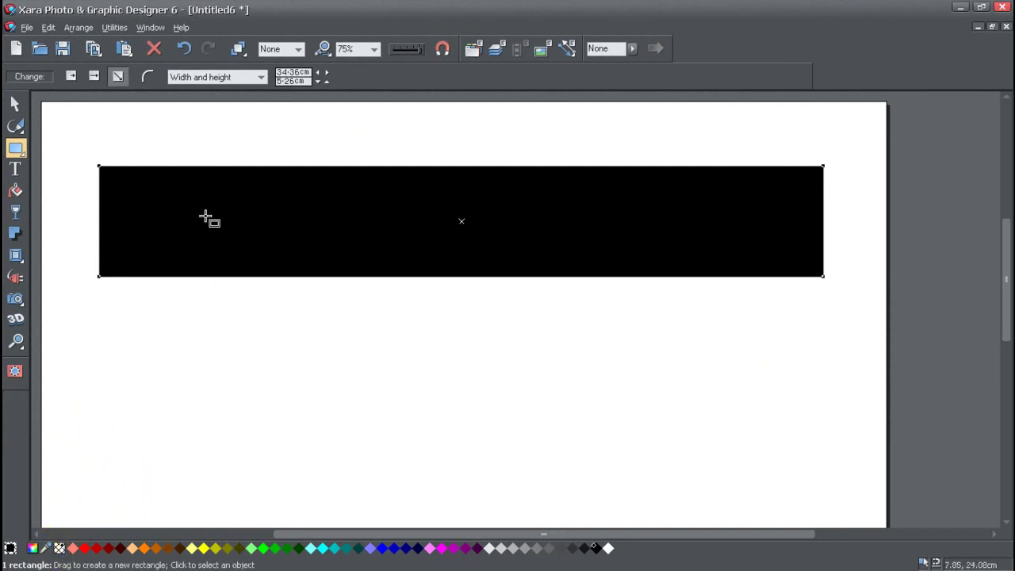
click(17, 105)
mouse_move(251, 198)
mouse_down()
mouse_move(320, 199)
mouse_move(252, 202)
mouse_up()
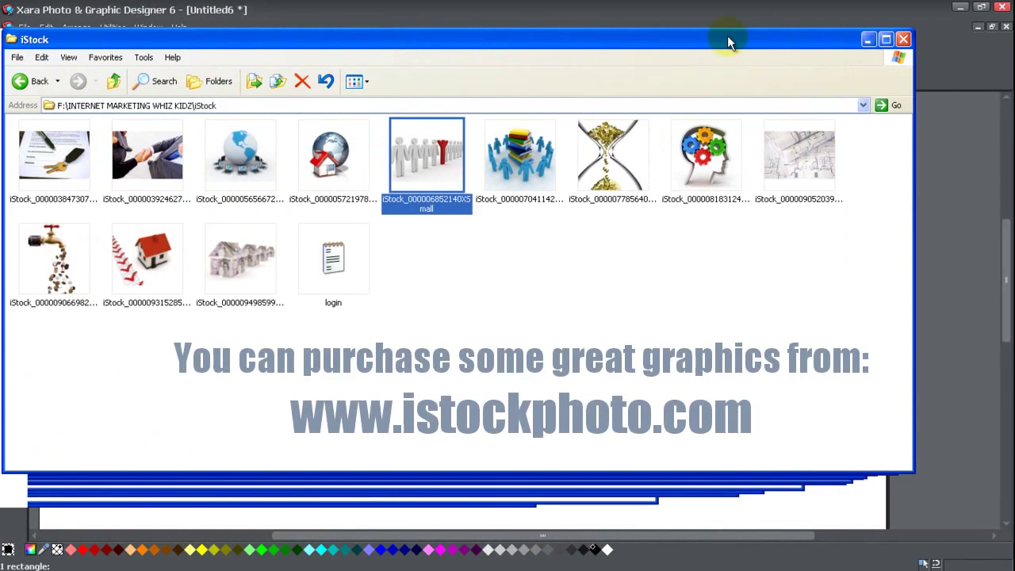
Import the picture of the head with coloured gears from the iStock folder onto the page below the rectangle.
drag(727, 35, 770, 37)
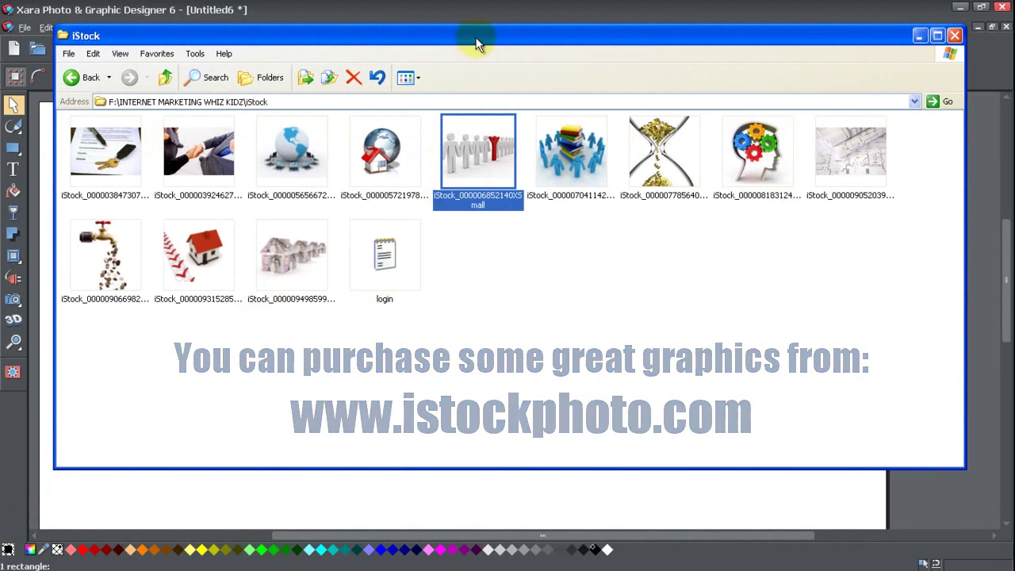
drag(497, 34, 45, 70)
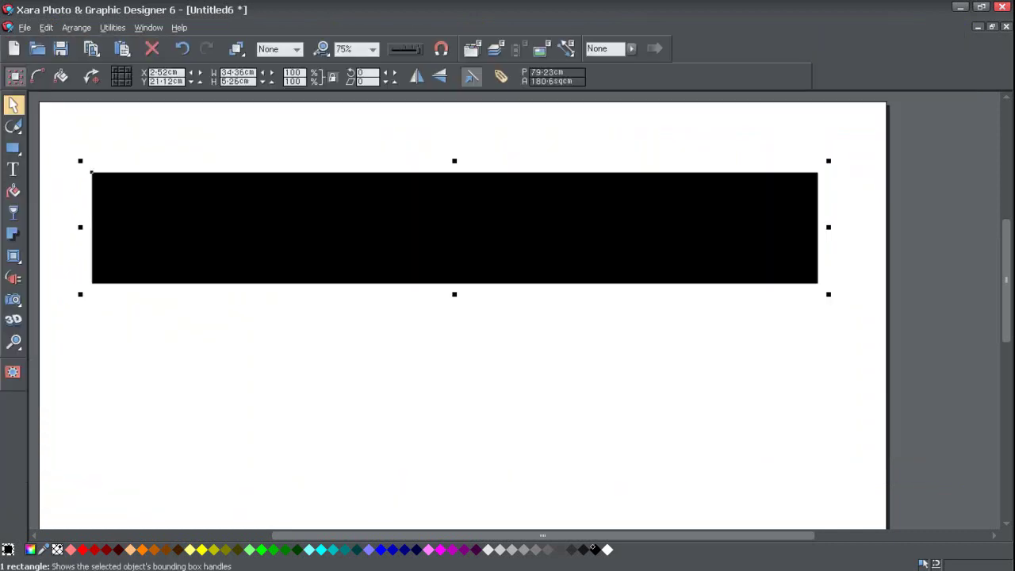
drag(422, 392, 392, 385)
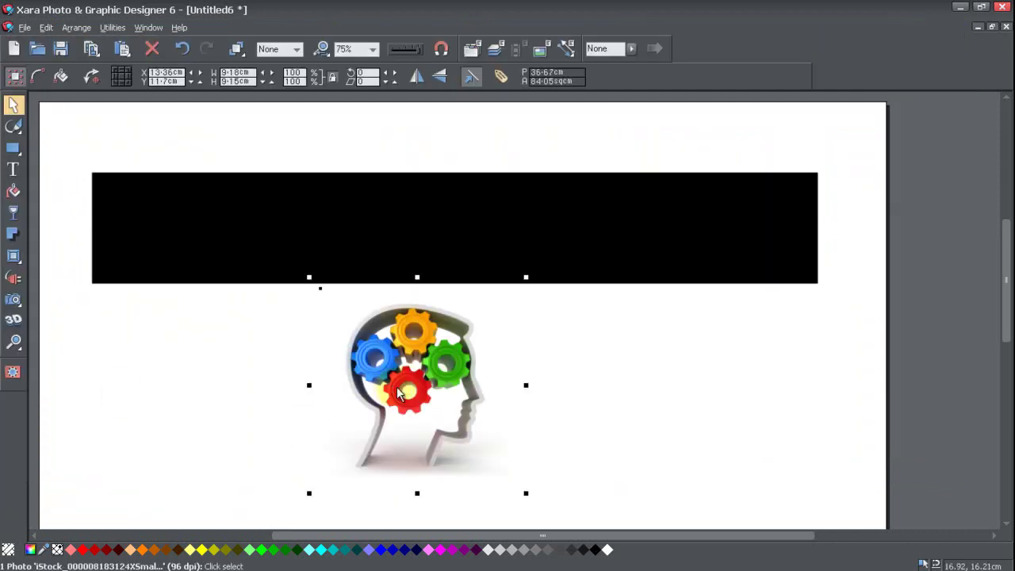
Try enlarging the head picture, stretch its width and height independently with the aspect ratio unlocked, and lock the ratio again.
drag(387, 475, 412, 360)
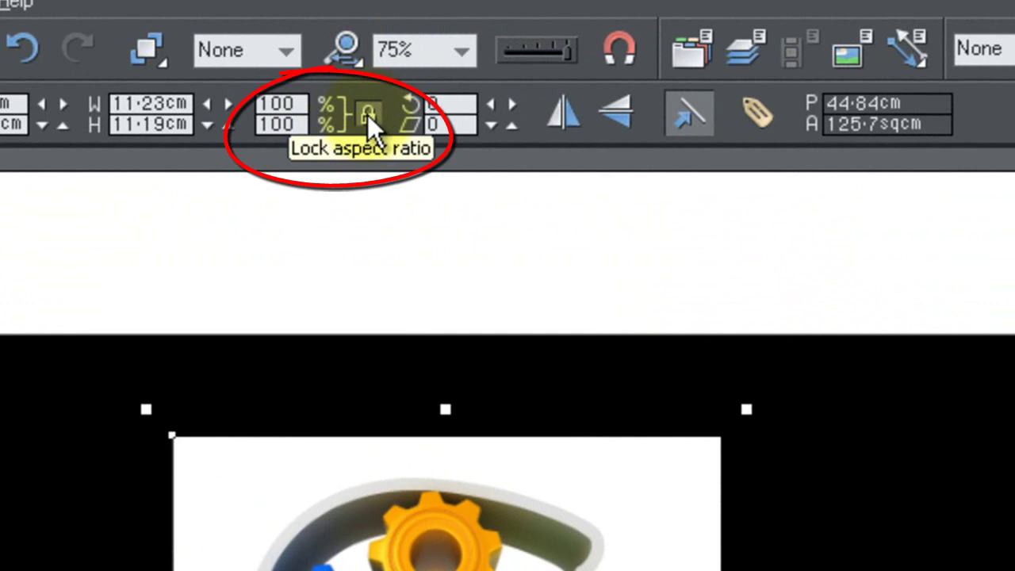
click(367, 114)
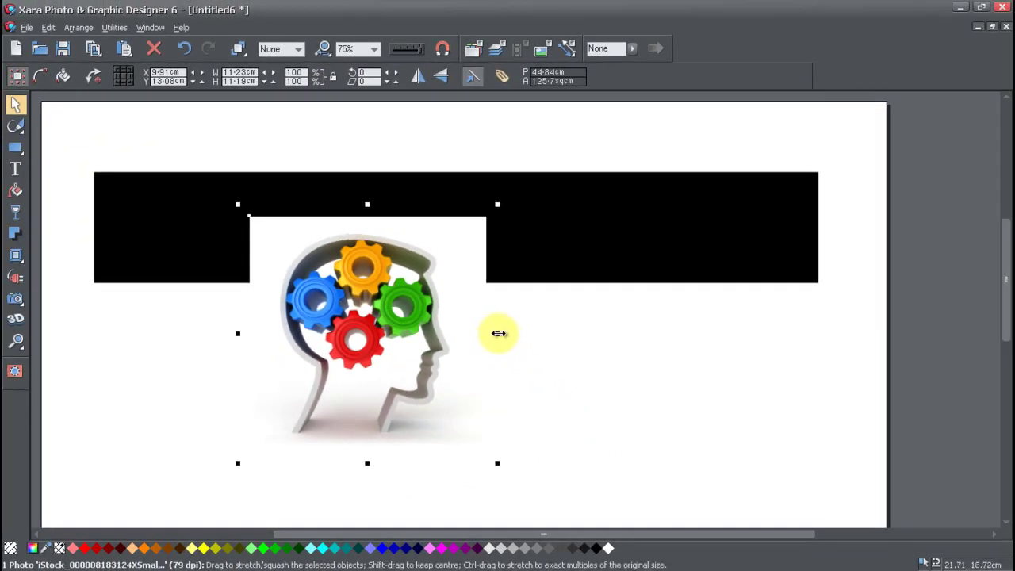
mouse_move(498, 333)
mouse_down()
mouse_move(766, 344)
mouse_move(357, 344)
mouse_move(564, 349)
mouse_move(487, 347)
mouse_up()
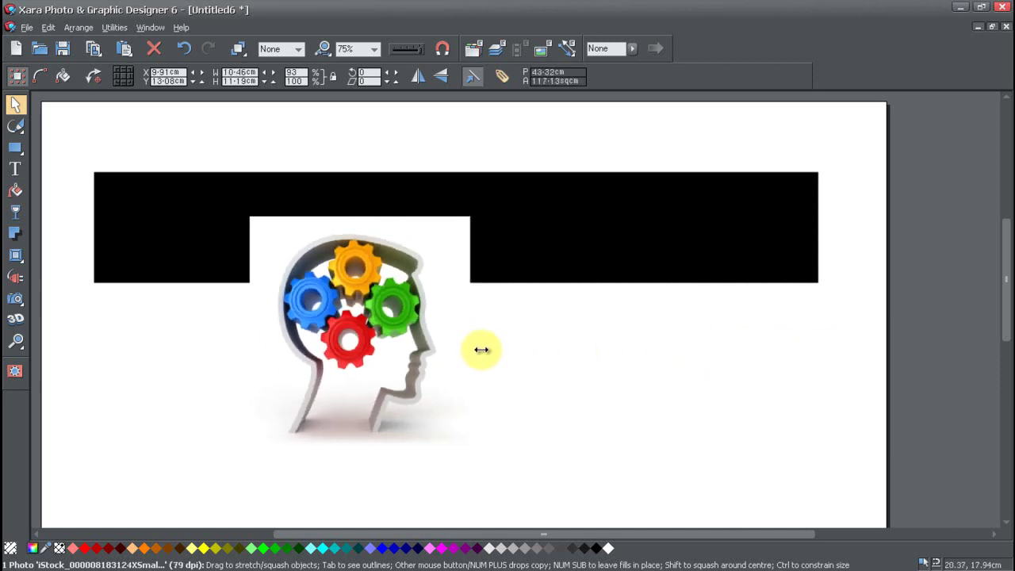
drag(480, 206, 508, 240)
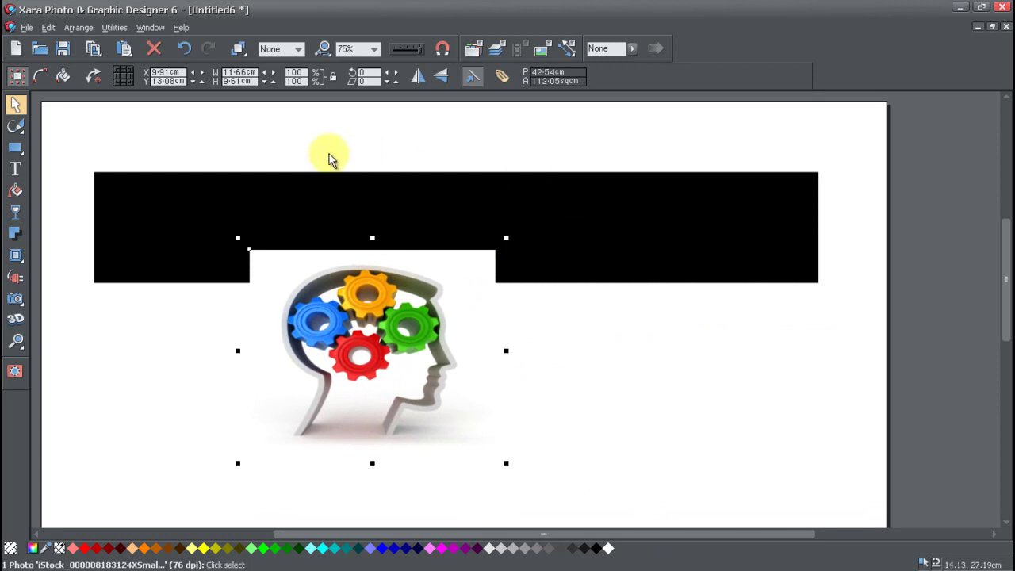
click(334, 77)
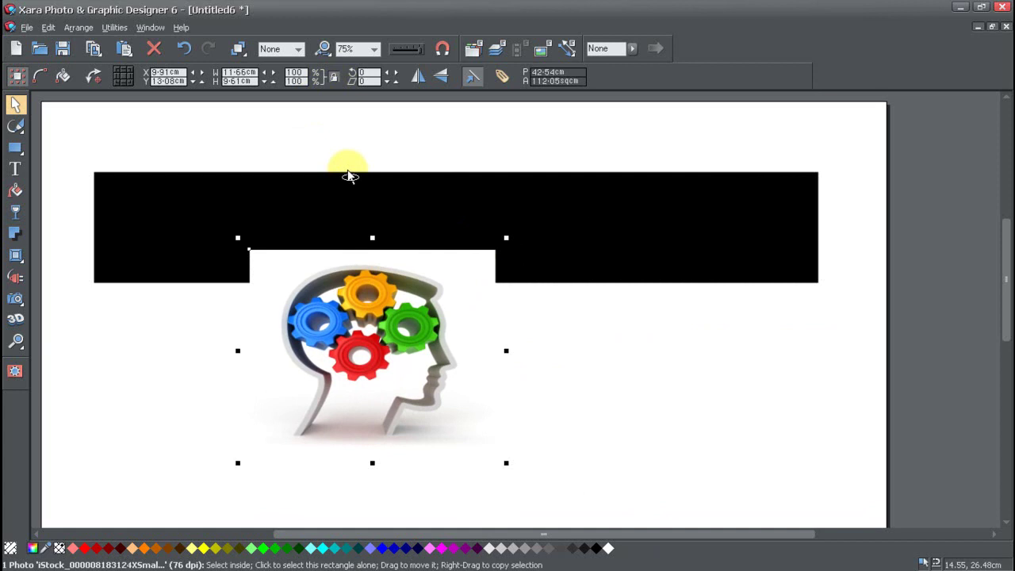
Undo the trial moves and size changes made to the head picture.
key(ctrl+z)
key(ctrl+z)
key(ctrl+z)
key(ctrl+z)
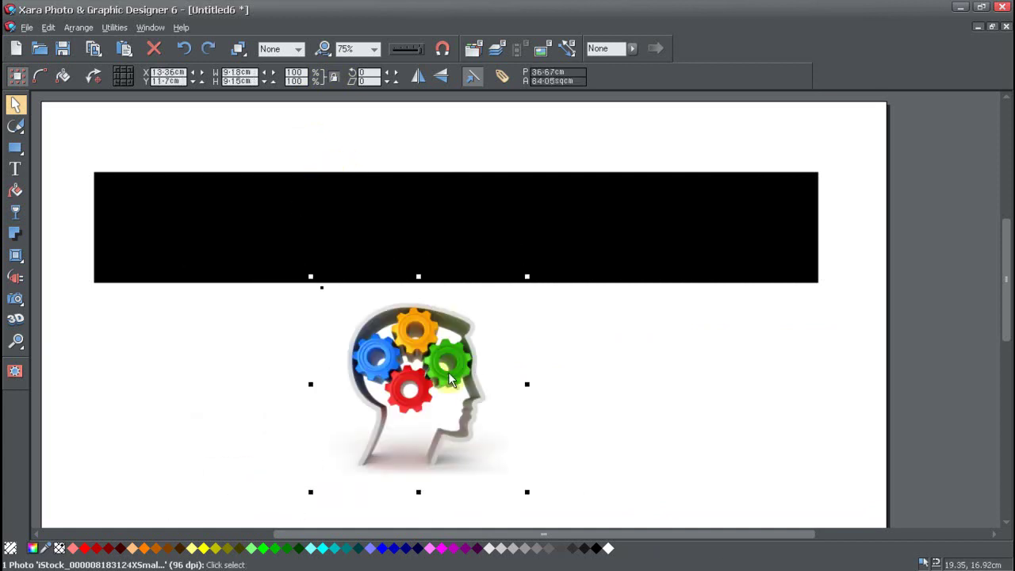
Scale the head picture down proportionally to about 5.82 by 5.8 cm and place it over the rectangle's left end.
key(ctrl+z)
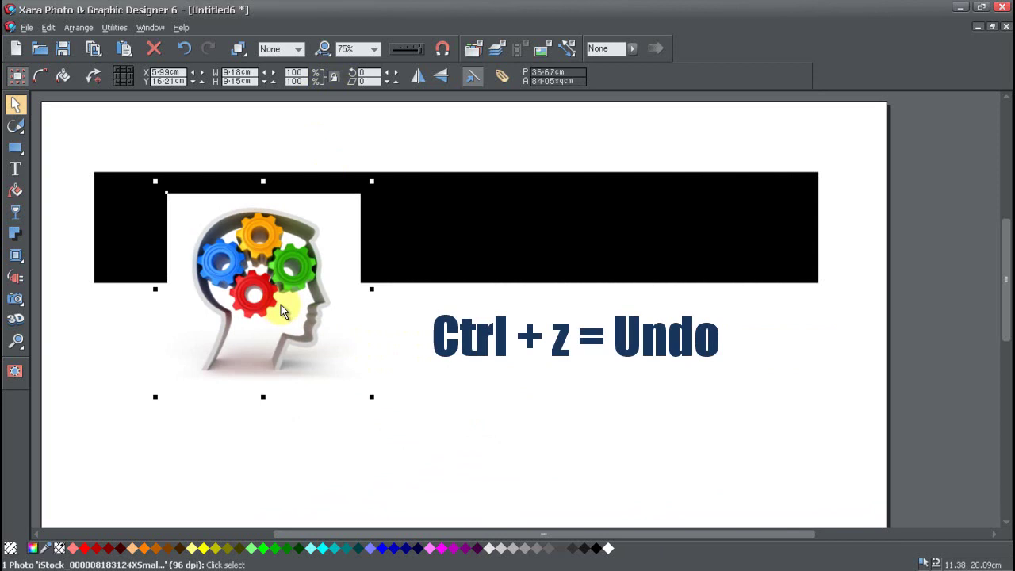
drag(372, 396, 300, 326)
drag(215, 263, 150, 242)
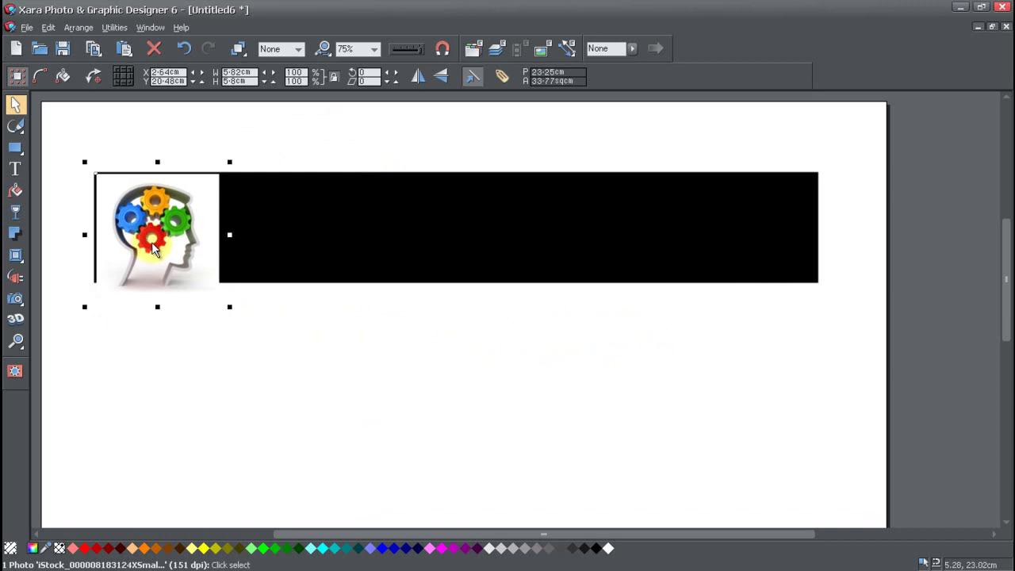
drag(152, 242, 148, 235)
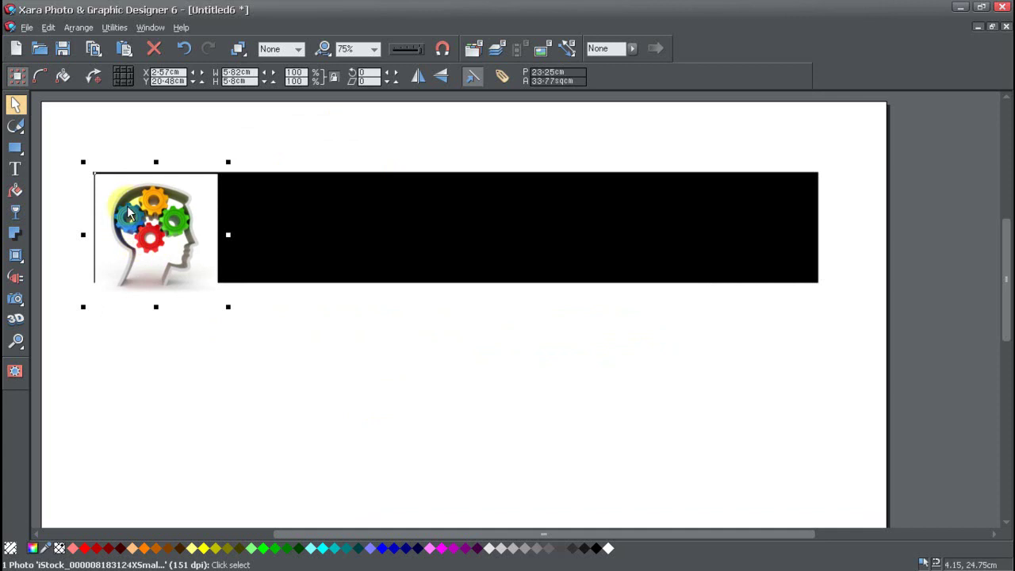
Shift the rectangle slightly and fill it with the dark slate colour sampled from the head picture.
click(355, 209)
drag(355, 209, 378, 218)
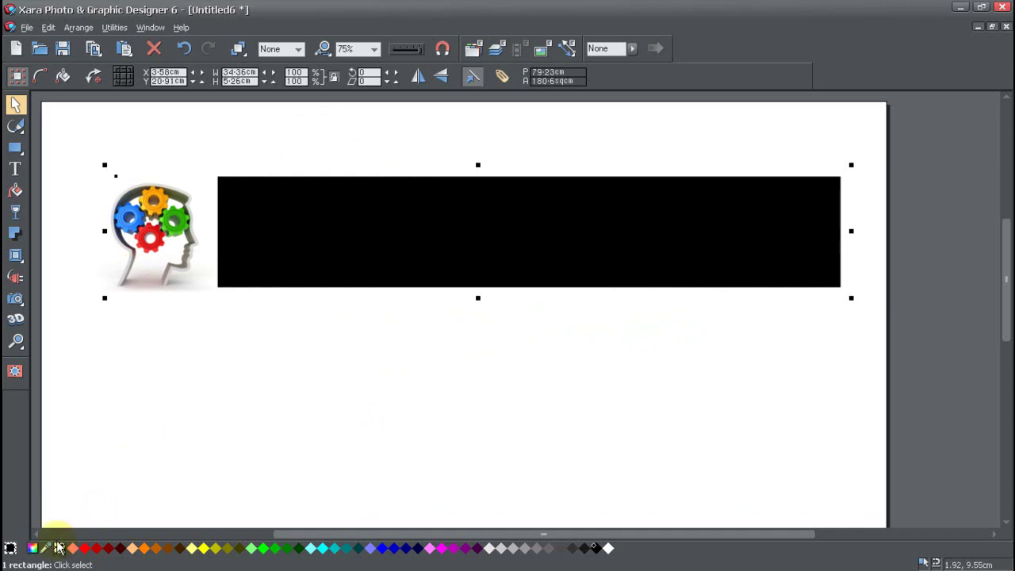
drag(48, 552, 135, 236)
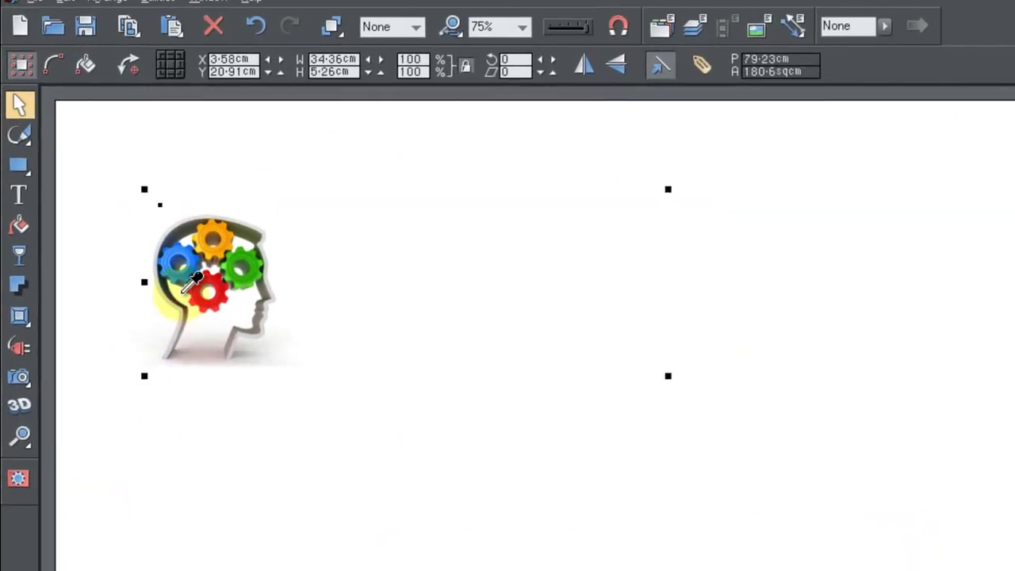
drag(184, 290, 226, 273)
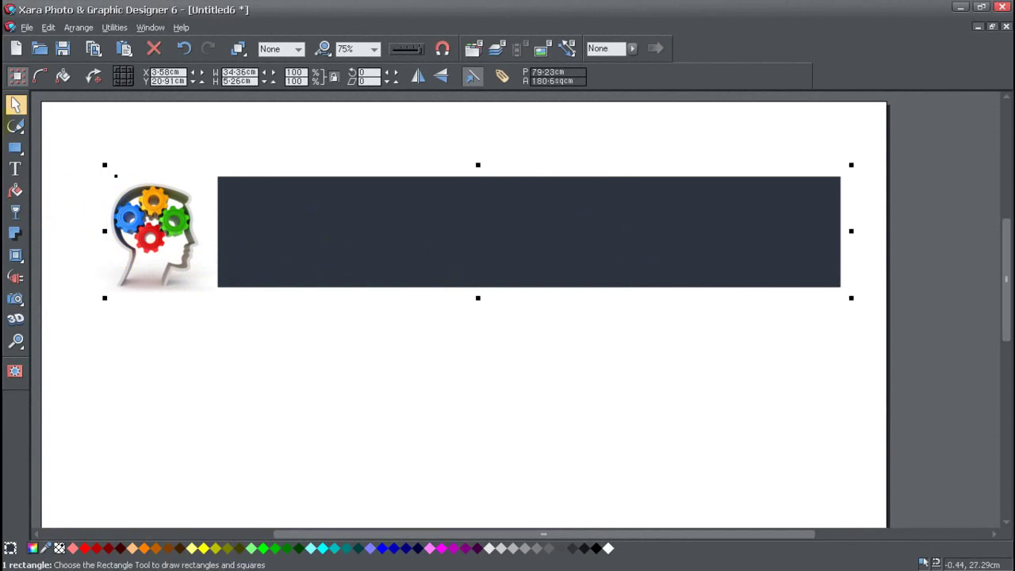
mouse_move(18, 155)
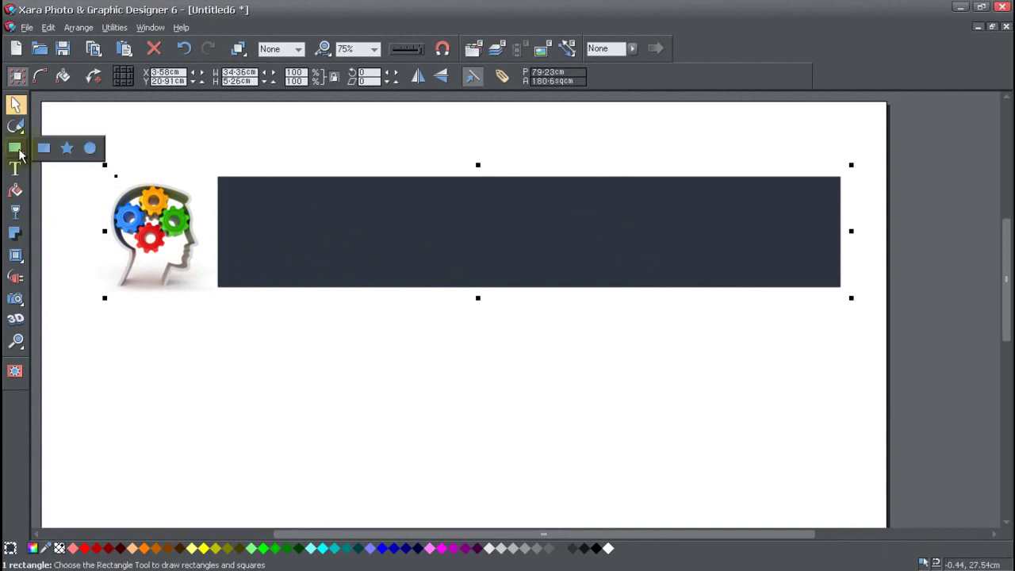
click(82, 127)
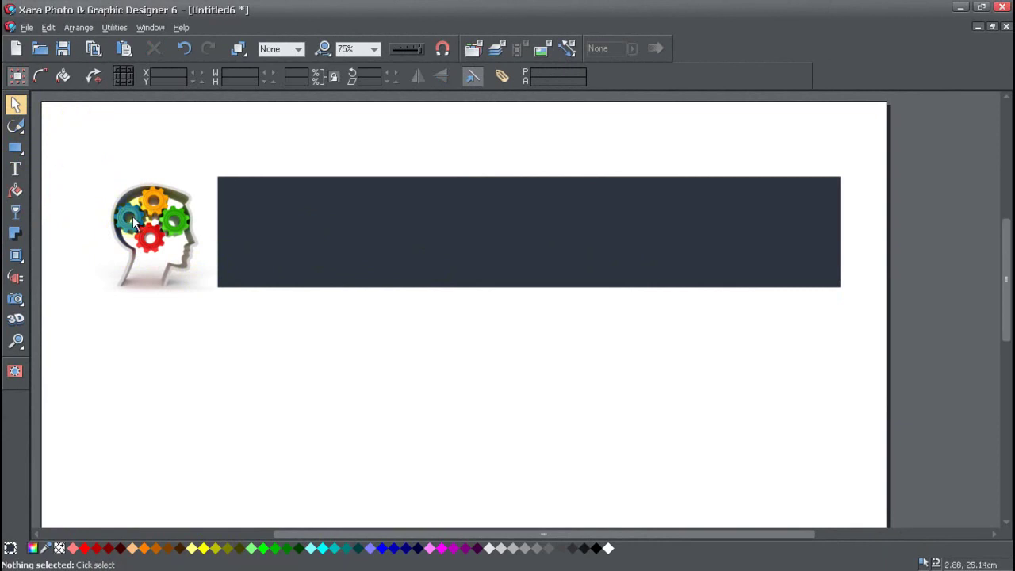
Offset the rectangle up from the head picture and apply a linear transparency that fades it out toward the picture.
drag(423, 224, 507, 181)
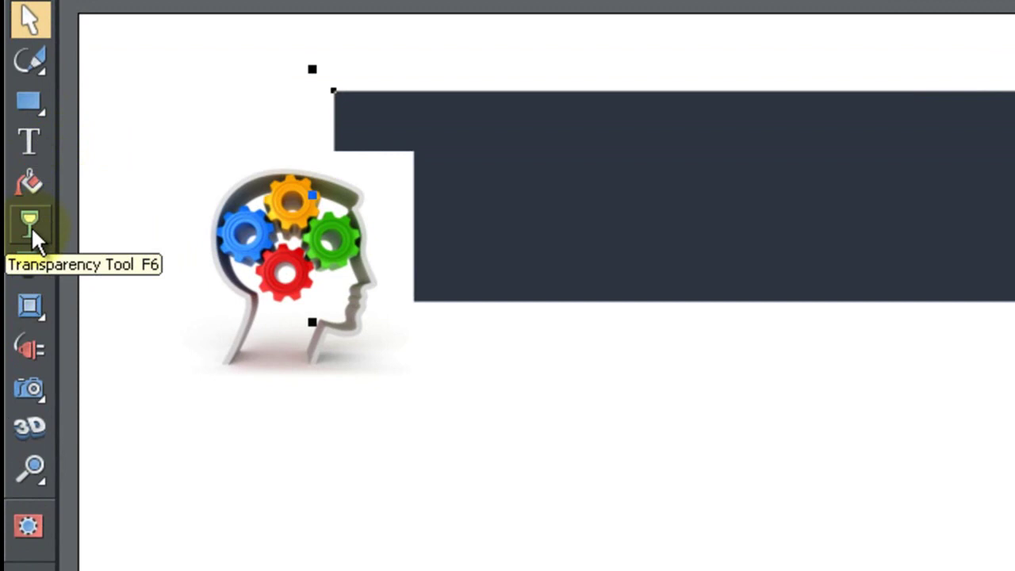
click(33, 226)
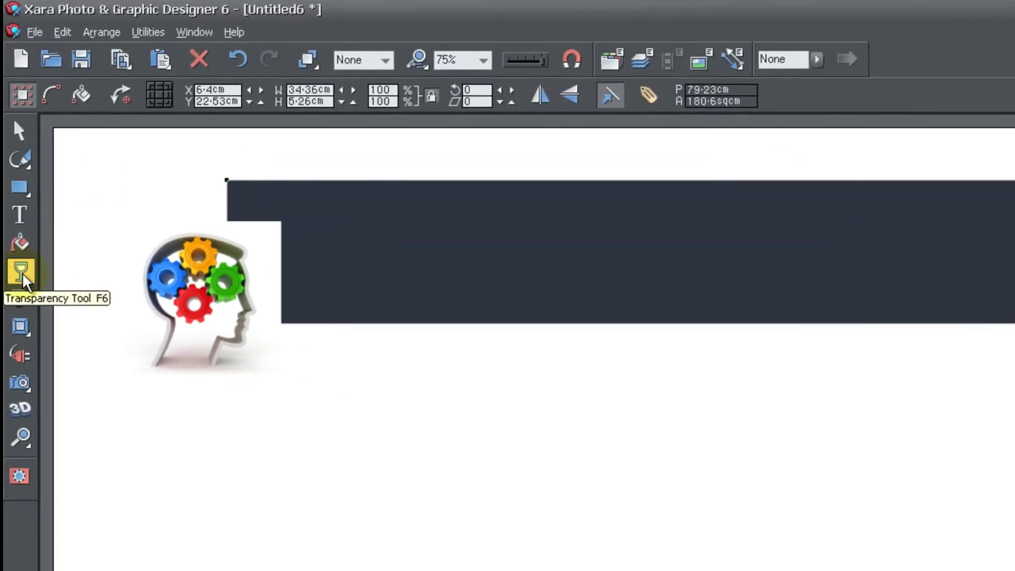
drag(499, 96, 479, 113)
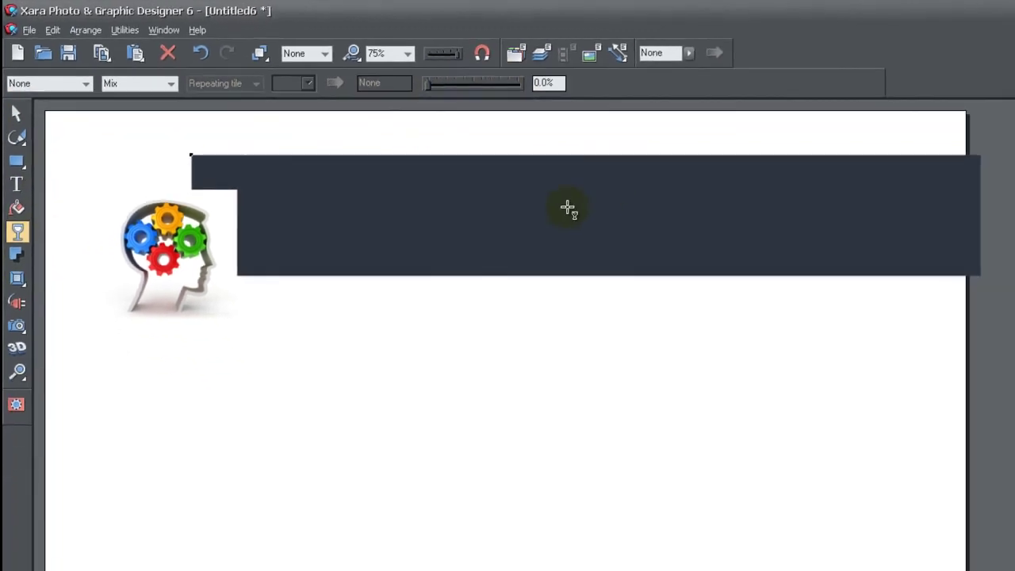
drag(822, 211, 238, 219)
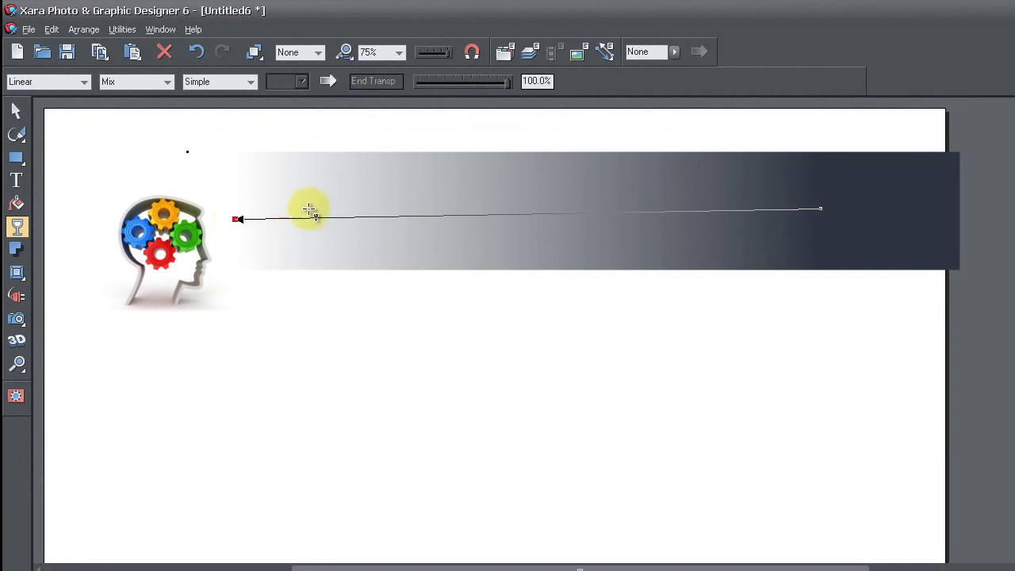
Move the faded rectangle back behind the head picture and give it a 0.25pt outline.
click(16, 113)
click(268, 169)
drag(599, 199, 537, 211)
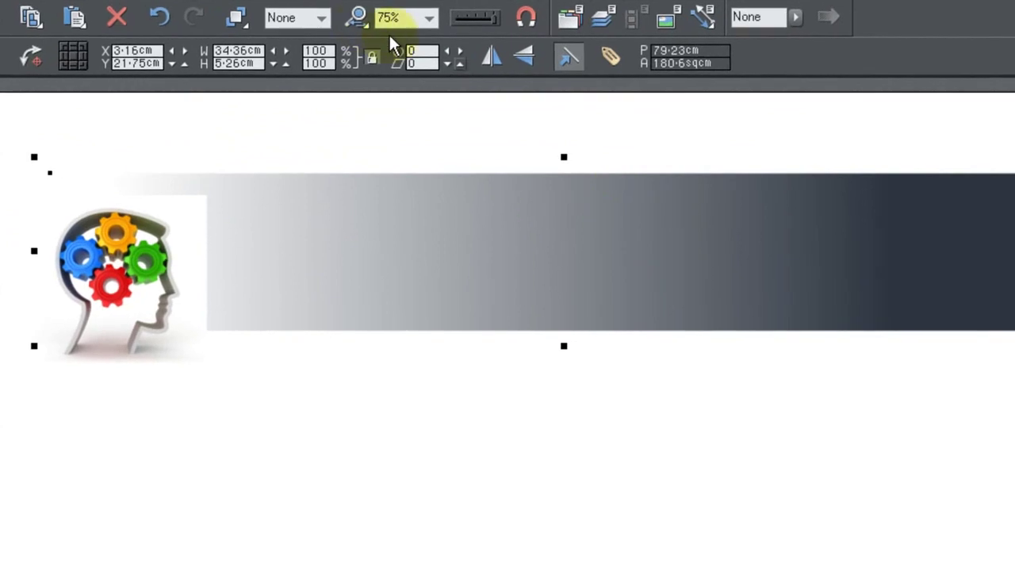
click(321, 19)
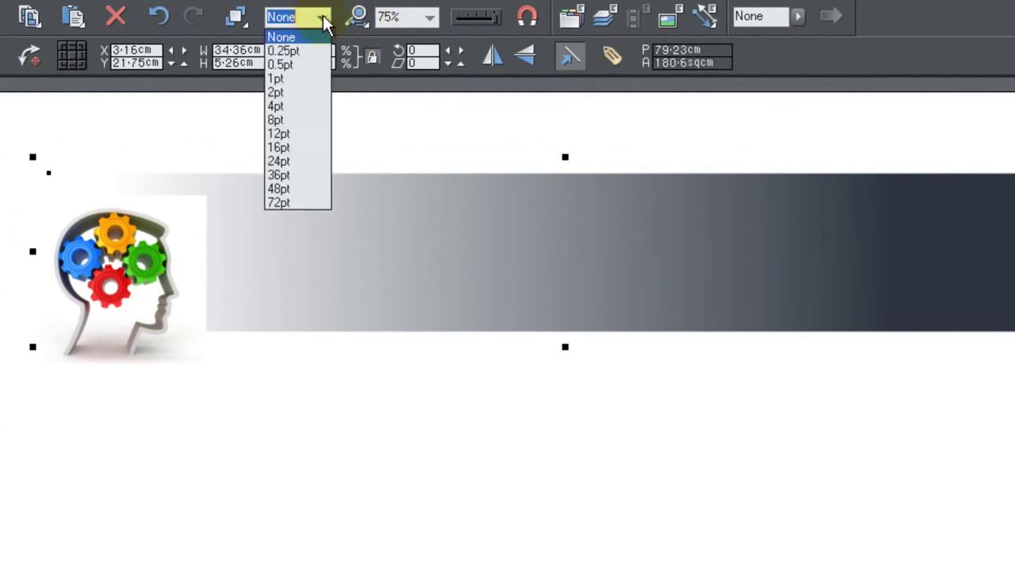
click(296, 52)
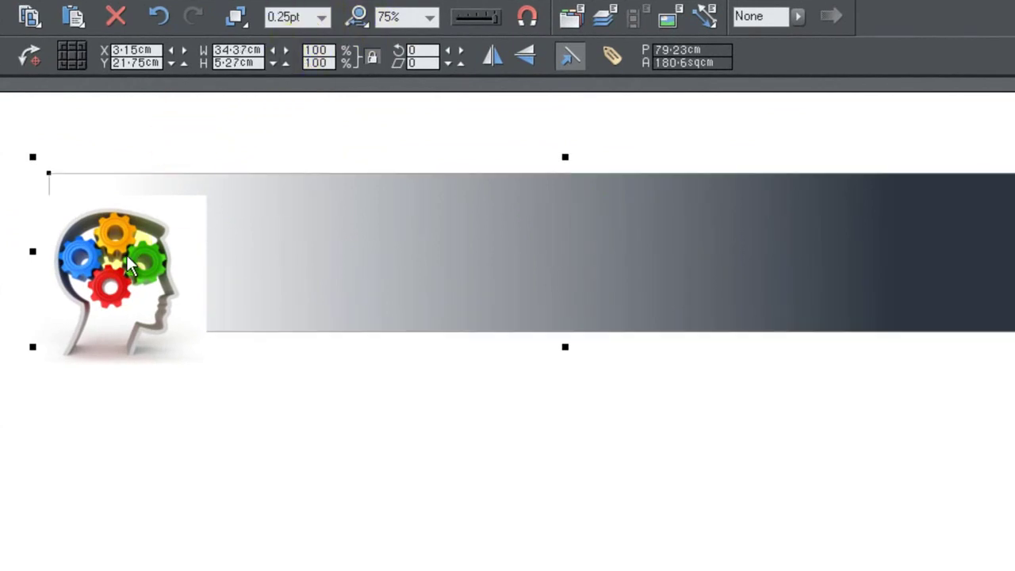
Reposition the rectangle and set the head picture within its faded end at about X 5 cm, Y 21.22 cm.
drag(126, 253, 192, 433)
drag(926, 258, 943, 247)
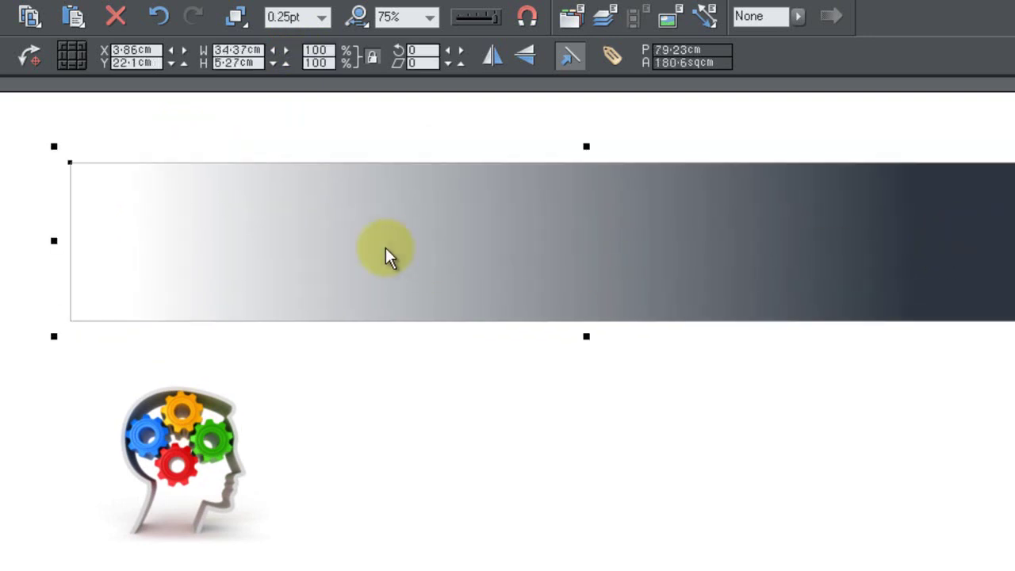
drag(198, 432, 199, 240)
drag(518, 229, 550, 237)
drag(198, 273, 189, 284)
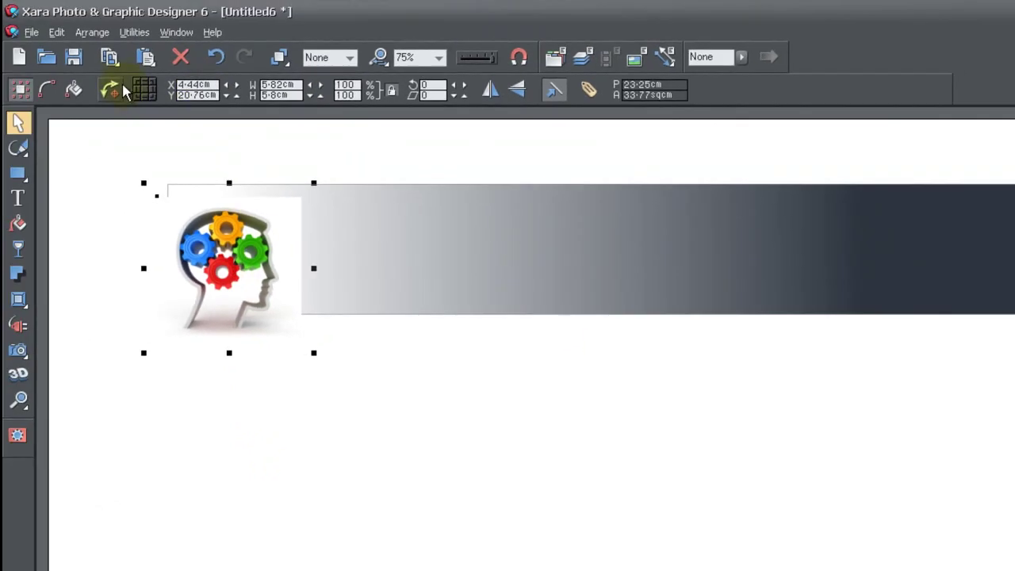
drag(216, 246, 322, 222)
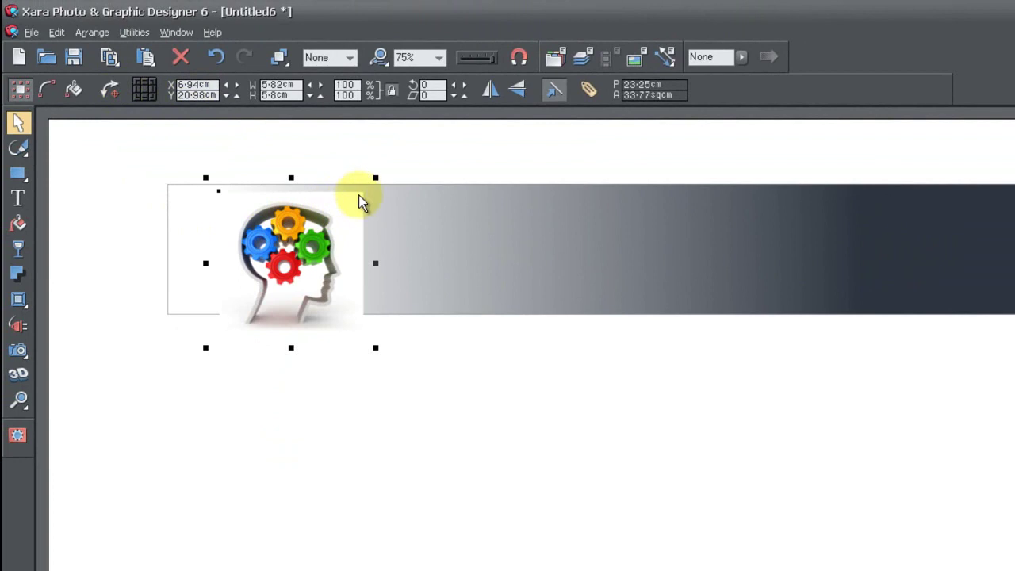
drag(326, 285, 287, 289)
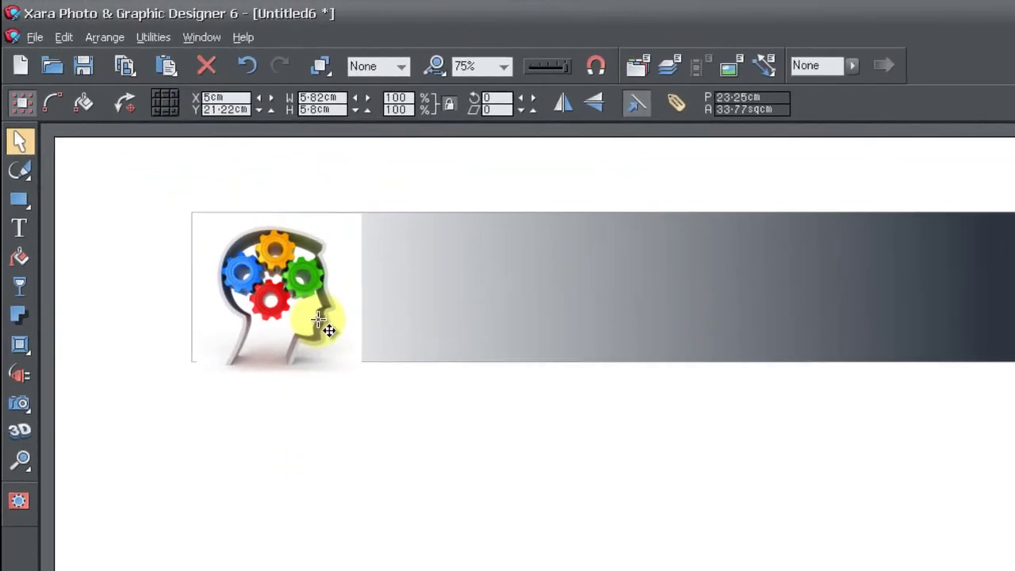
drag(329, 329, 329, 329)
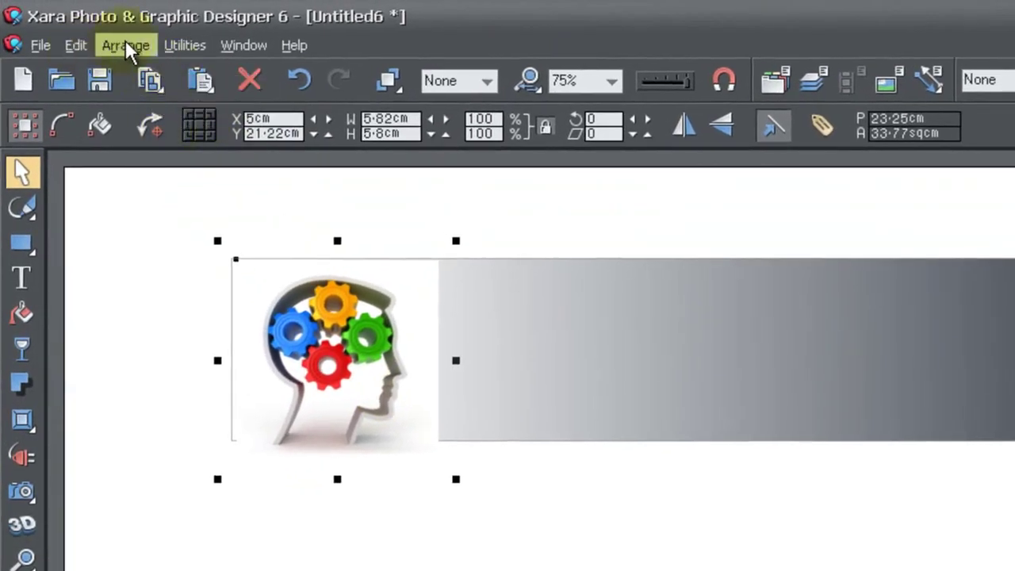
Send the head picture behind the faded rectangle and shift the rectangle to about X 5.13 cm, Y 21.54 cm.
click(127, 50)
click(126, 46)
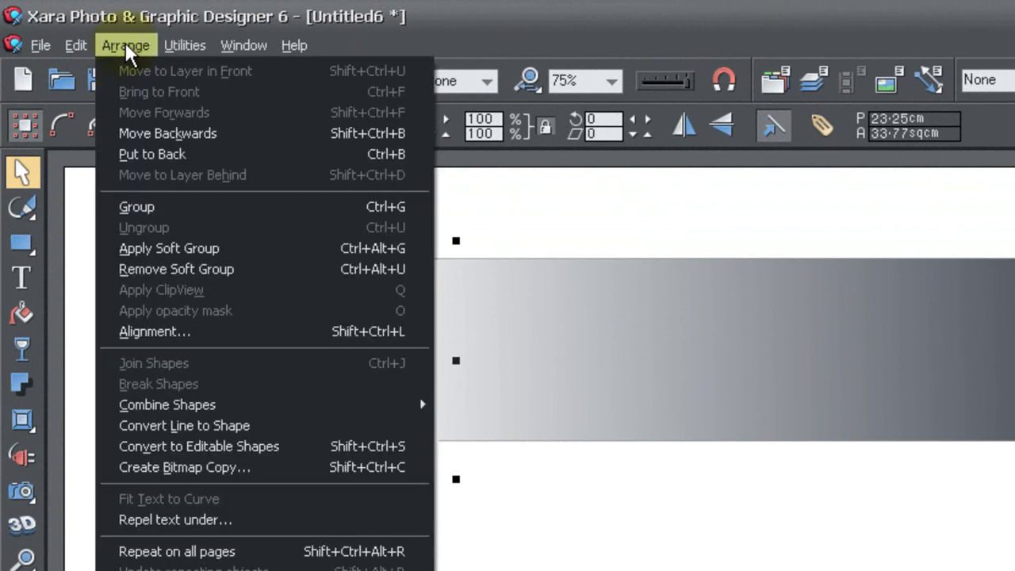
click(166, 159)
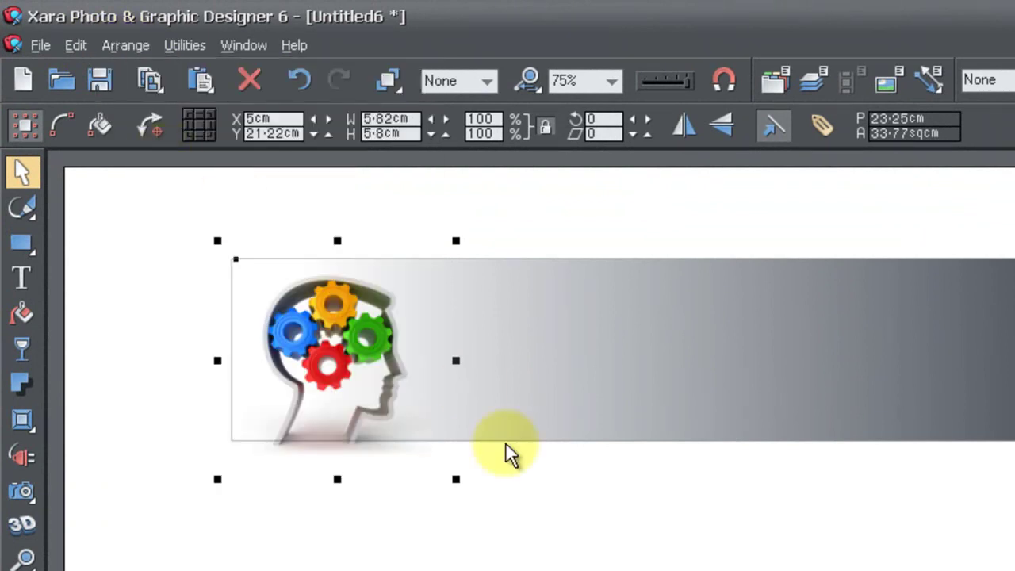
drag(690, 345, 668, 356)
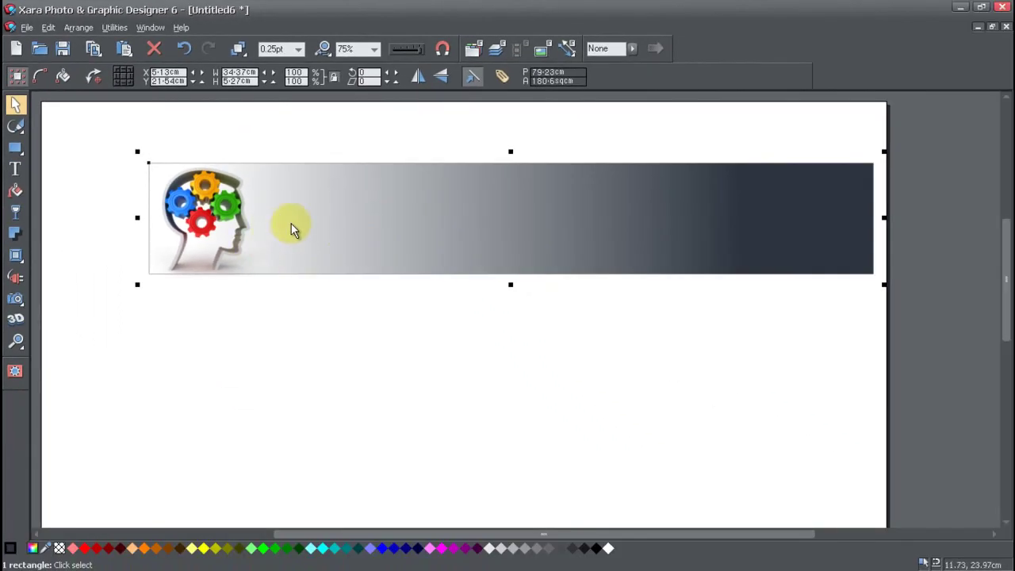
click(234, 245)
click(211, 299)
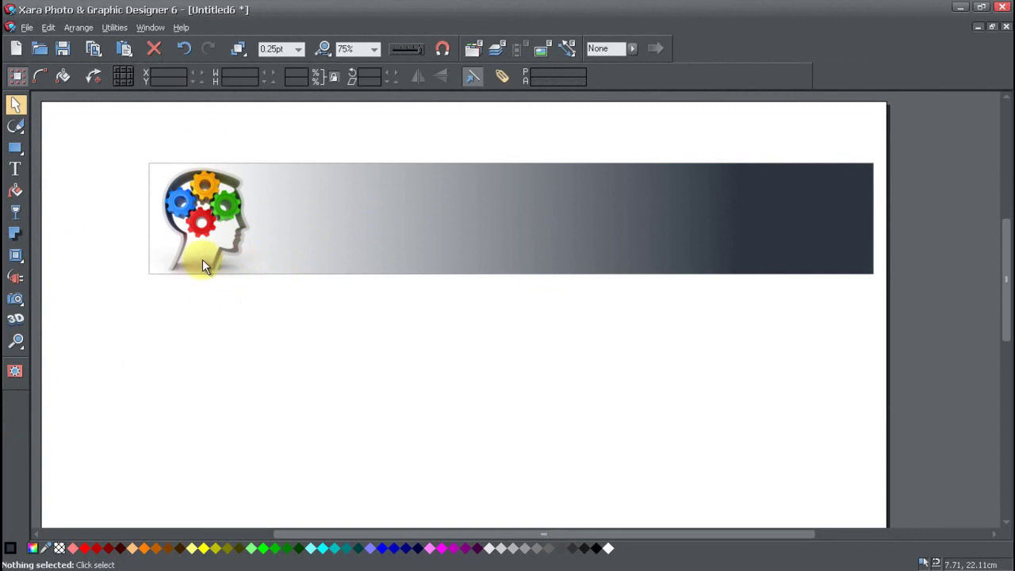
Shrink the head picture to about 4.79 × 4.78 cm near the page's left edge, and cover it with the rectangle, narrowed to about 33.41 cm.
drag(200, 233, 264, 233)
drag(188, 230, 134, 229)
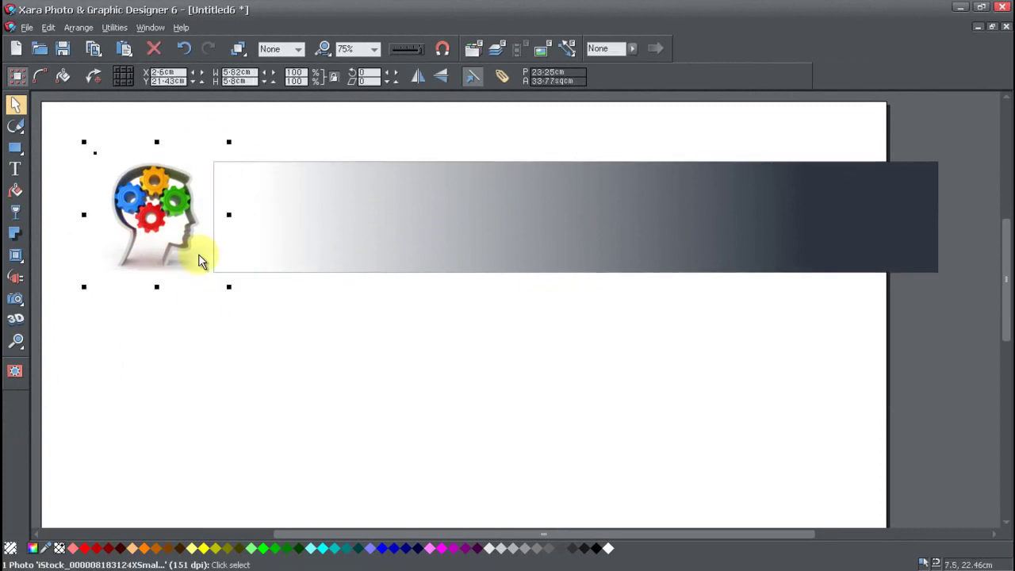
drag(233, 288, 206, 265)
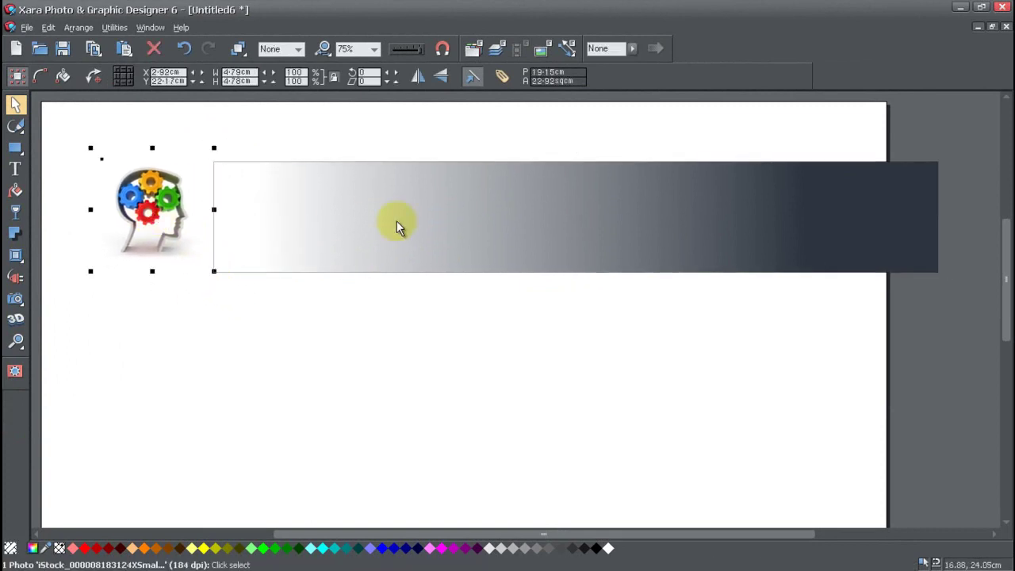
drag(342, 219, 278, 227)
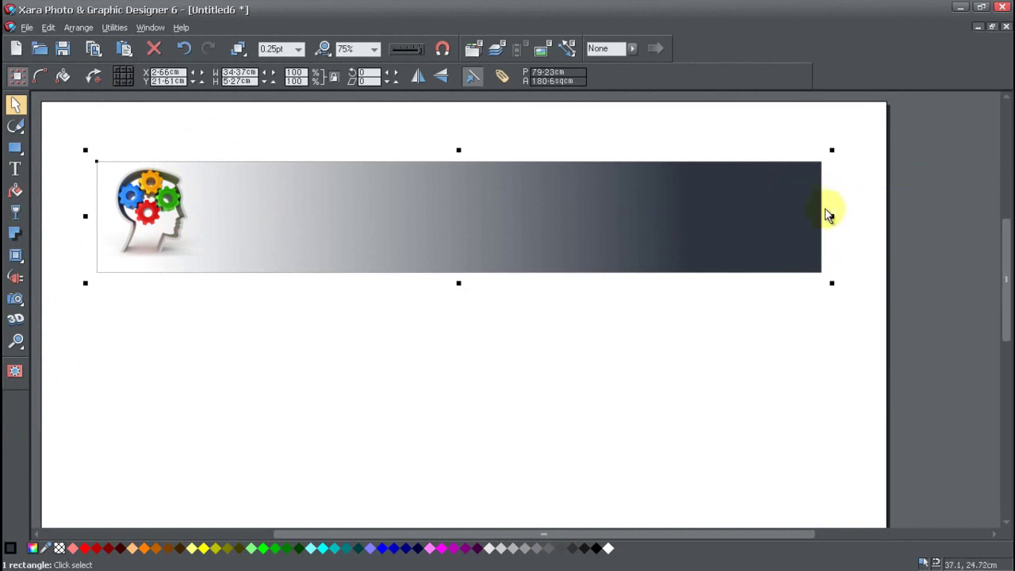
drag(832, 216, 809, 216)
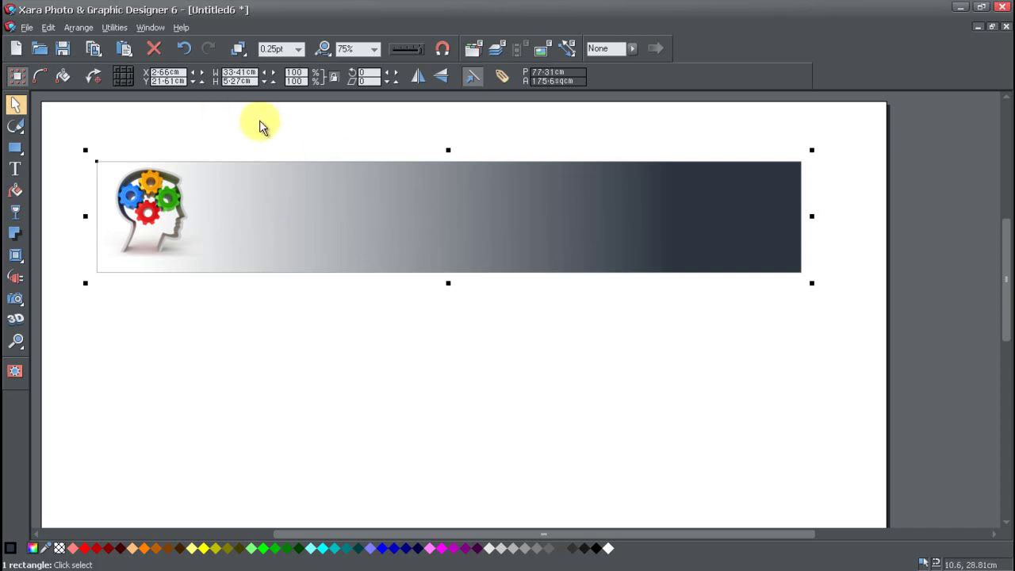
Place the blueprint photo just below the banner and extend the rectangle's linear transparency farther toward its dark end.
drag(387, 369, 445, 353)
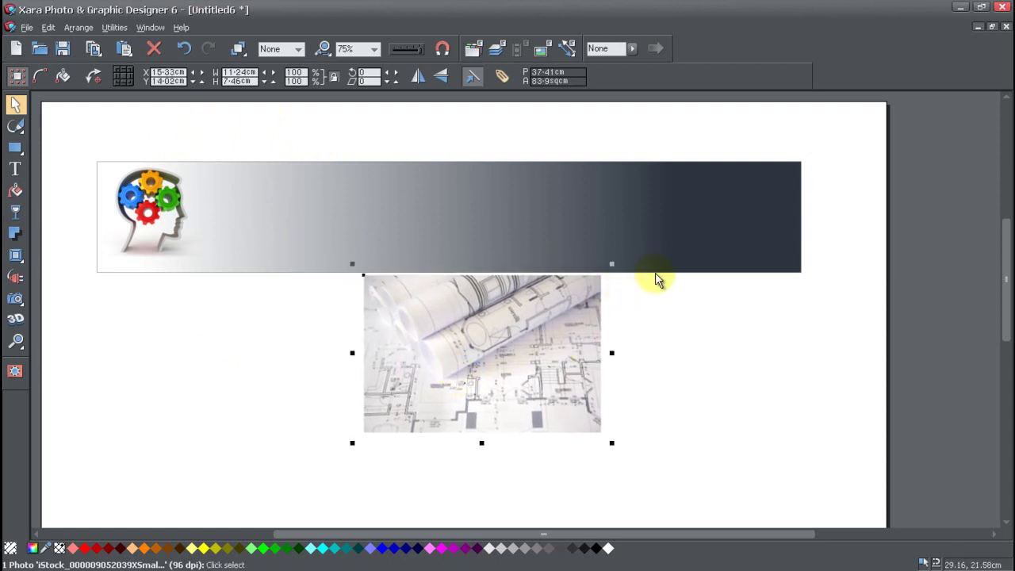
click(662, 233)
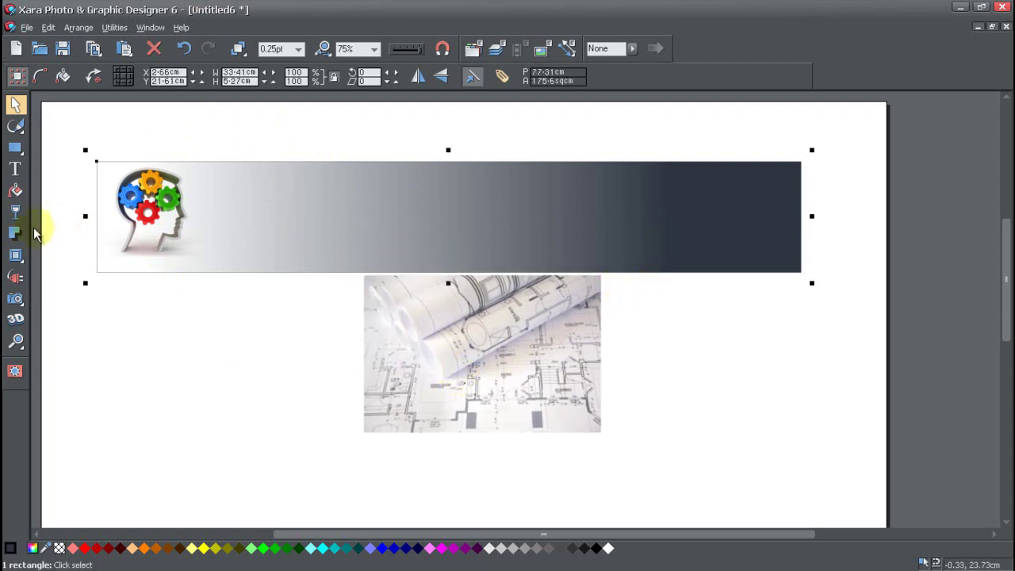
click(17, 214)
drag(674, 216, 781, 214)
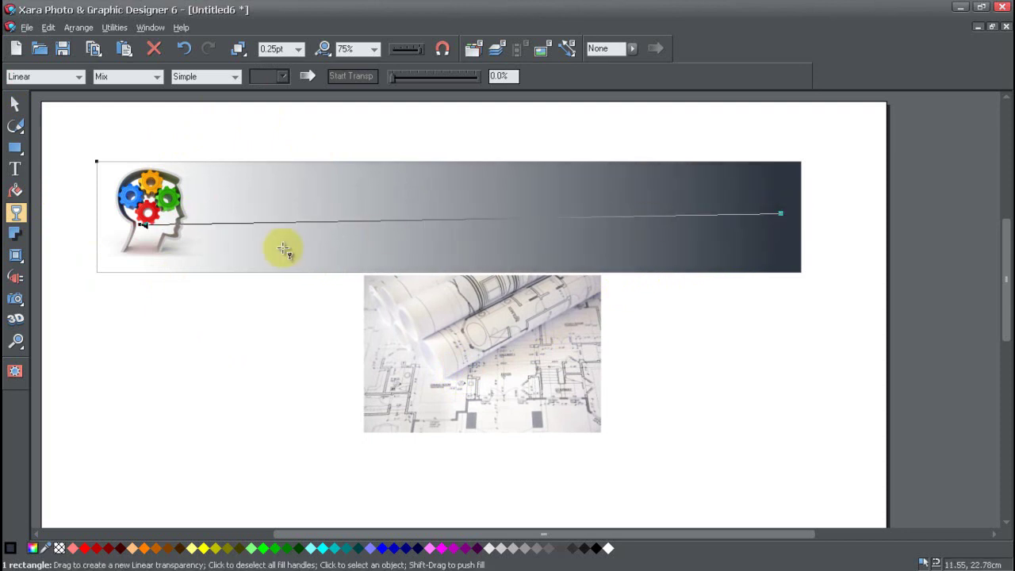
Move the blueprint photo onto the banner and stretch it non-proportionally to about 23.52 cm wide and 4.57 cm high.
click(14, 104)
drag(494, 385, 438, 326)
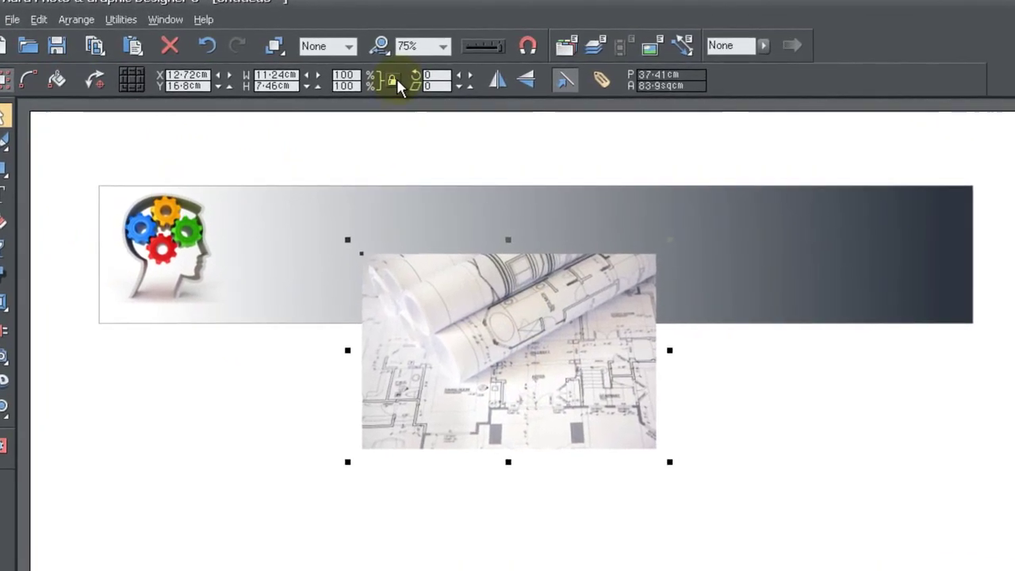
drag(501, 364, 467, 307)
drag(515, 341, 500, 341)
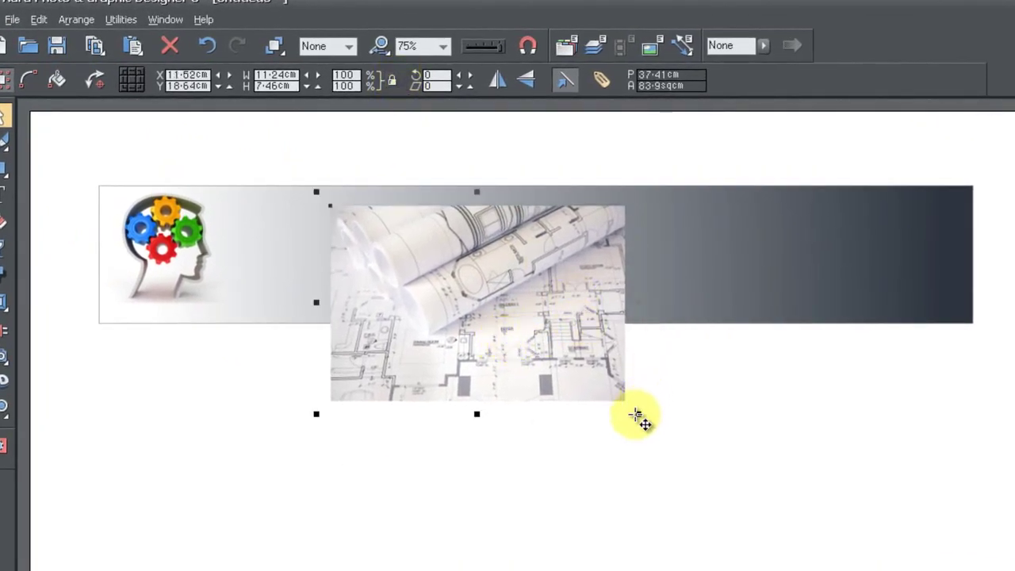
drag(639, 416, 961, 338)
drag(472, 264, 487, 243)
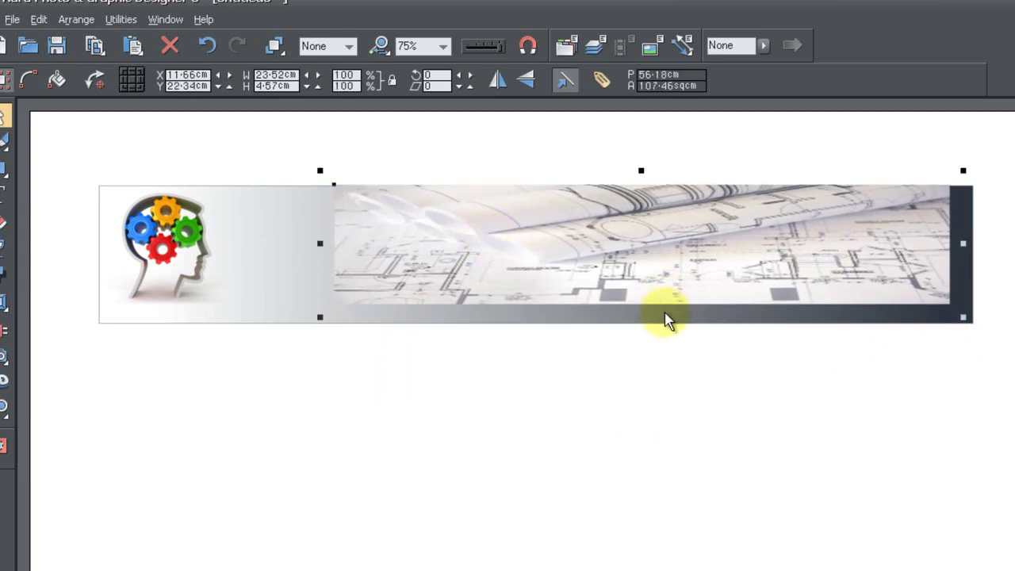
Enlarge the blueprint photo to about 30.61 × 6.46 cm, flush with the banner's top edge and dark end.
drag(655, 265, 655, 285)
drag(644, 342, 643, 392)
drag(701, 302, 735, 287)
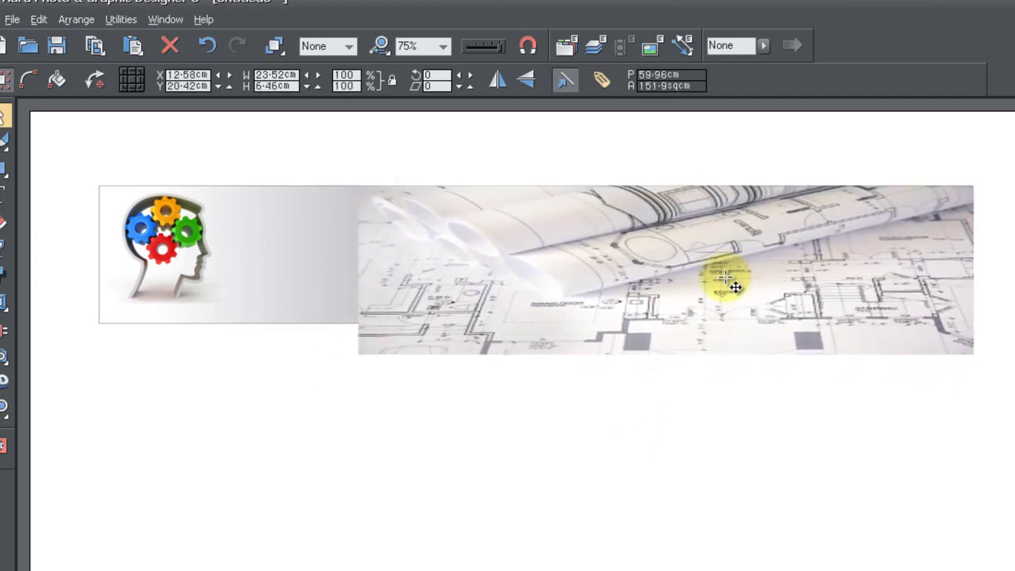
drag(342, 273, 161, 274)
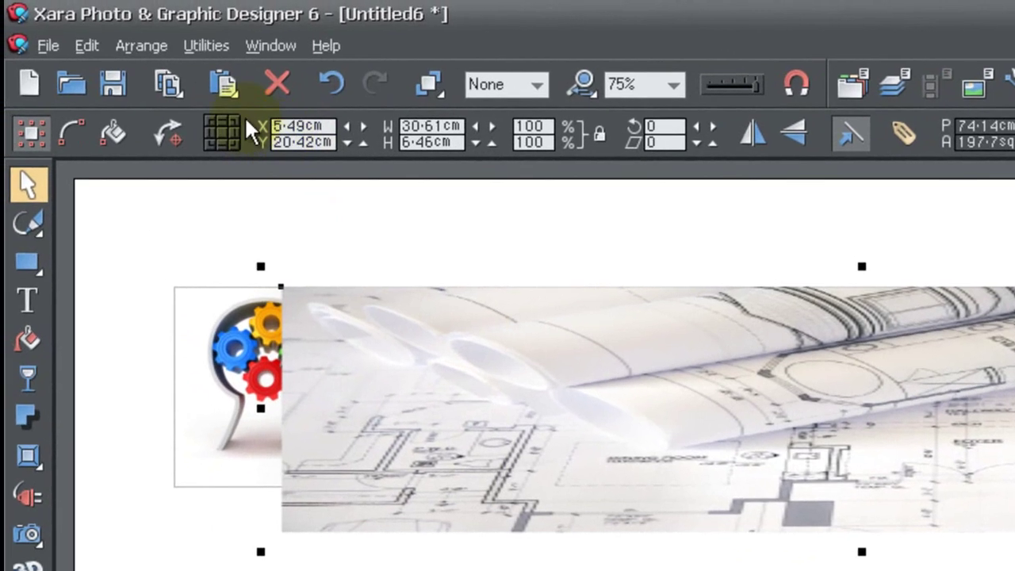
Send the blueprint photo to the back, narrow it to about 28 cm and offset it below the head picture.
click(129, 42)
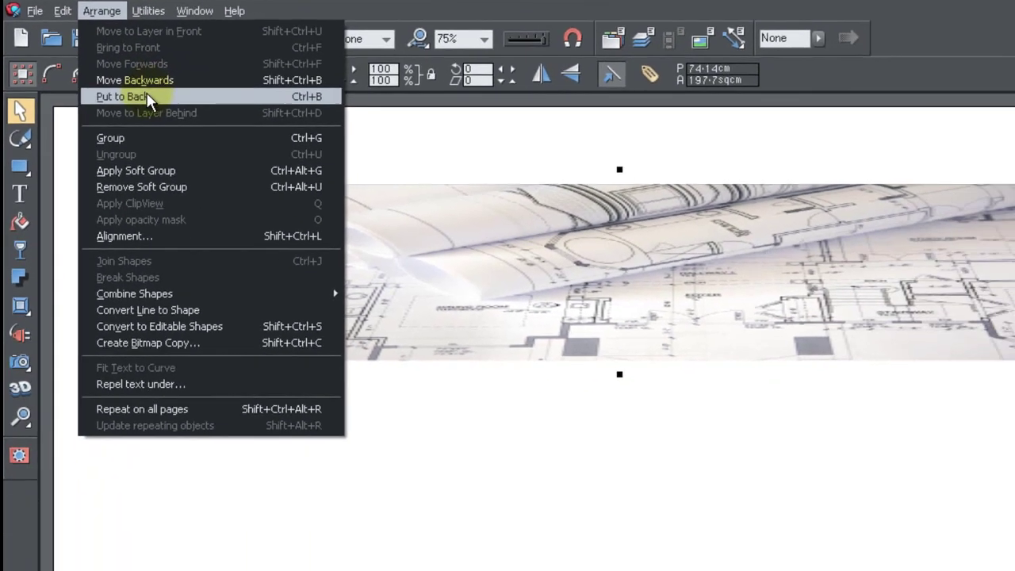
click(179, 165)
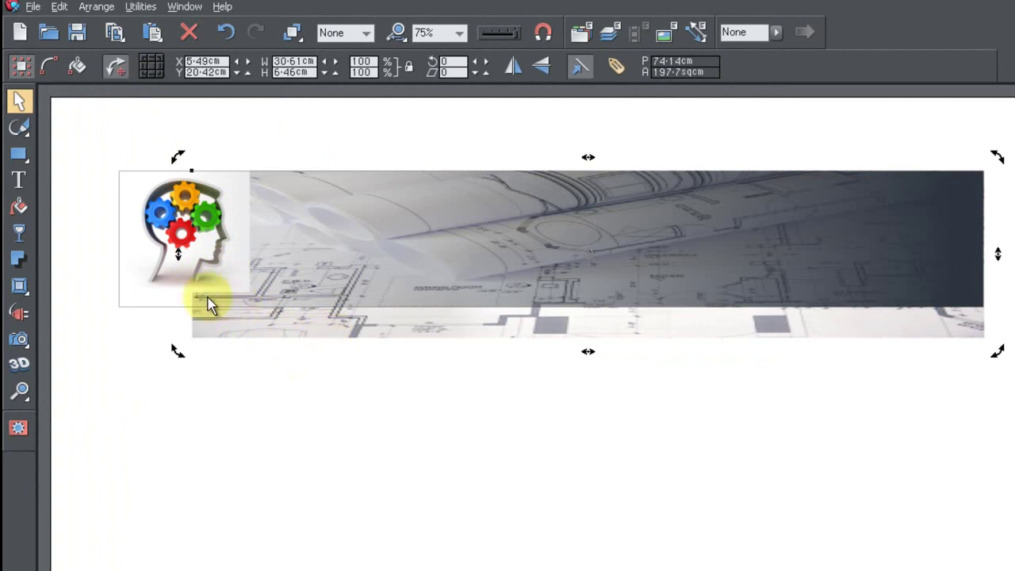
click(186, 249)
drag(180, 252, 252, 252)
drag(426, 328, 454, 405)
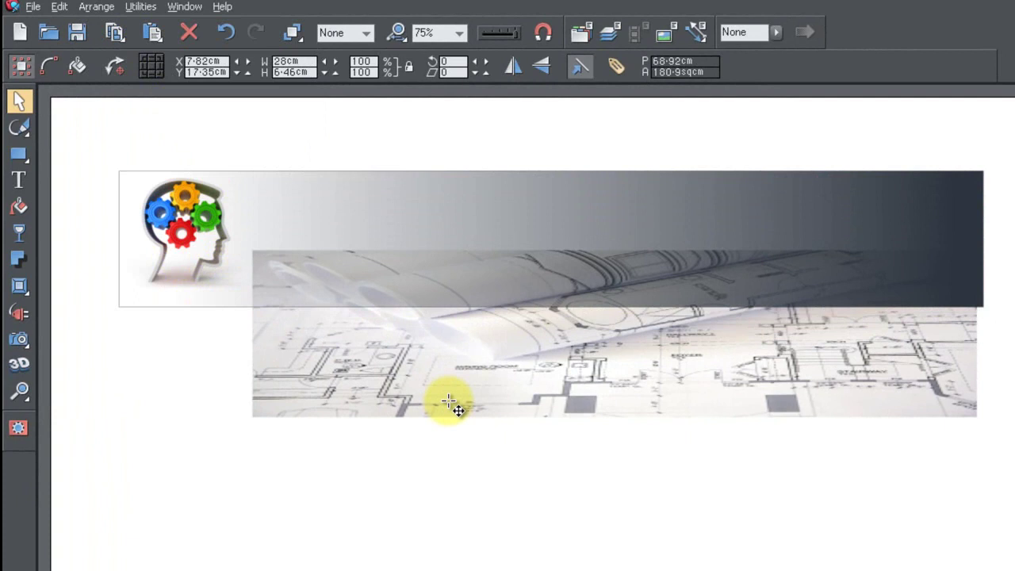
Fade the blueprint photo toward its head-side end with a linear transparency and return it behind the banner at about X 7.26 cm, Y 20.42 cm.
click(20, 235)
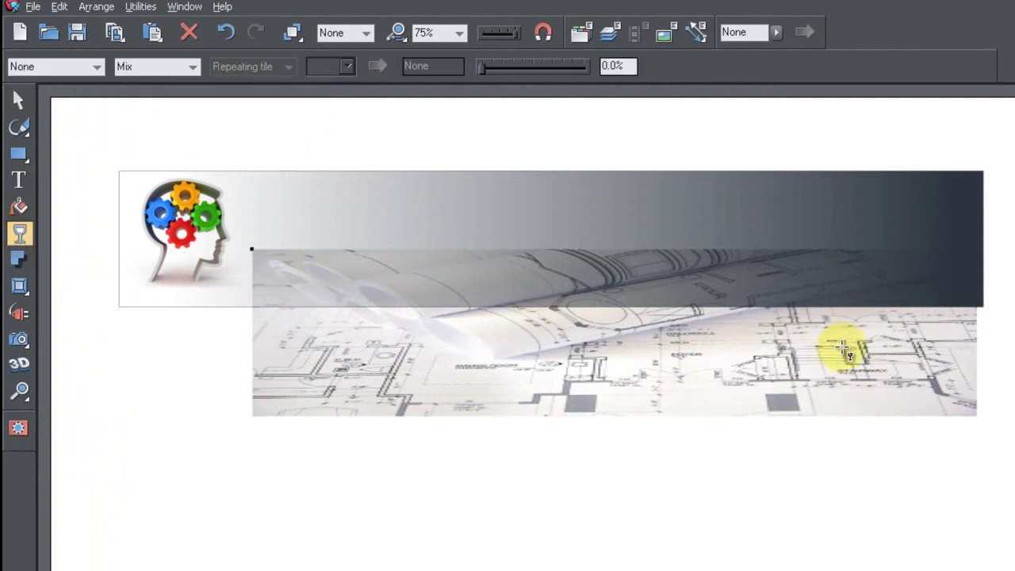
drag(872, 346, 254, 344)
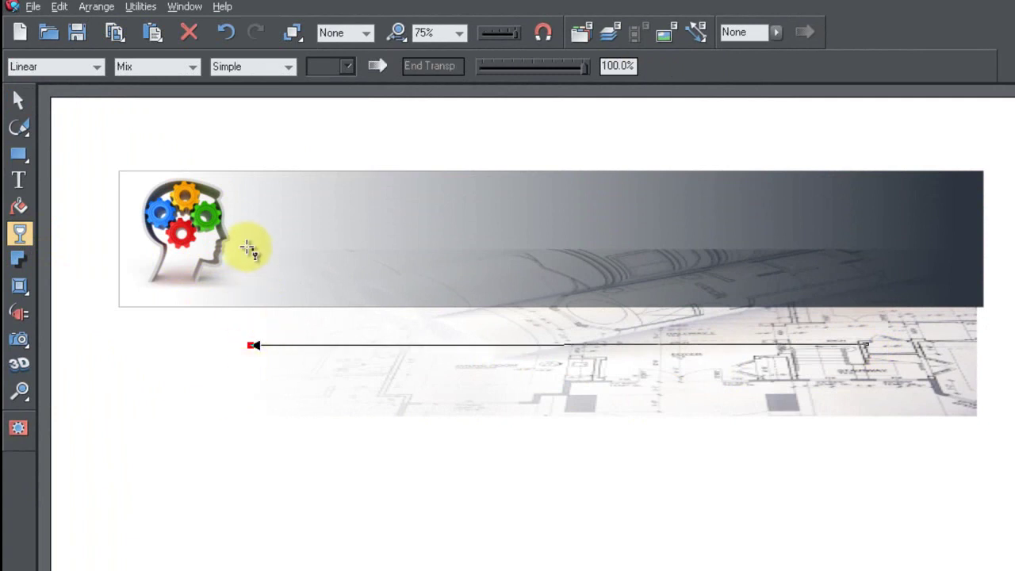
click(20, 102)
drag(849, 397, 843, 316)
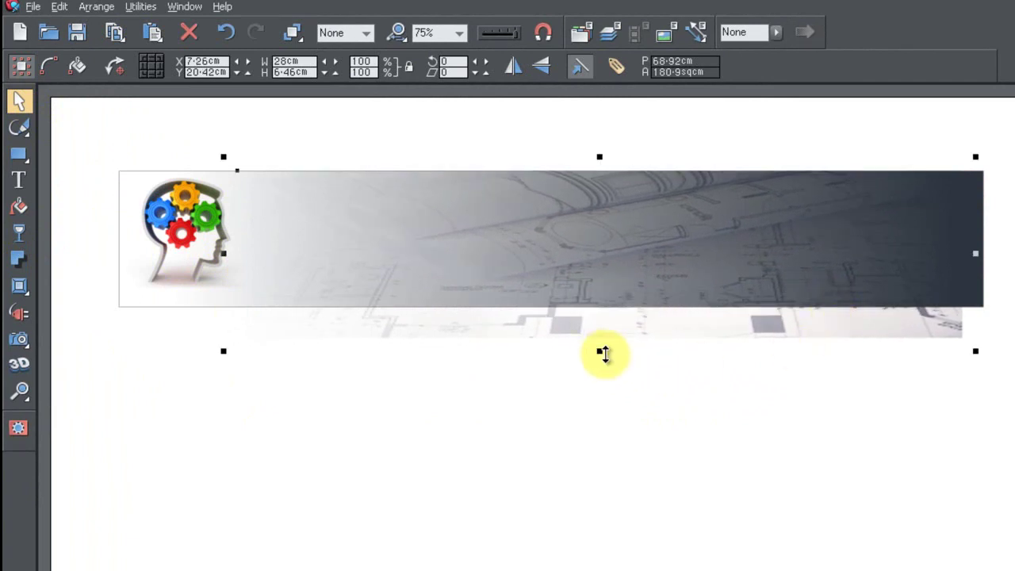
Reduce the banner rectangle's height to about 4.41 cm and the blueprint photo's height to about 4.45 cm.
click(587, 326)
mouse_move(549, 317)
mouse_down()
mouse_move(553, 279)
mouse_move(550, 298)
mouse_up()
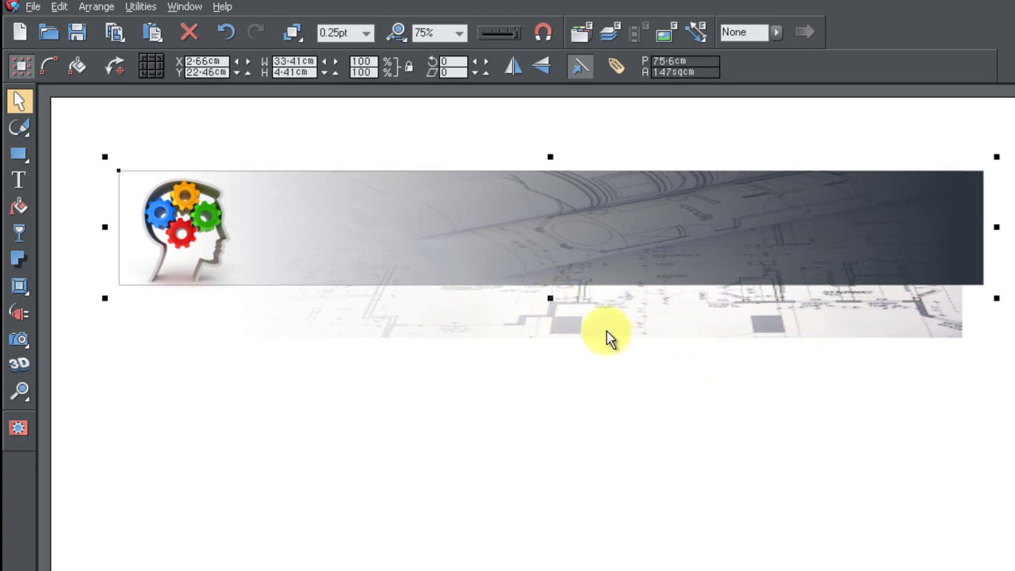
click(603, 339)
drag(599, 346, 607, 302)
click(125, 249)
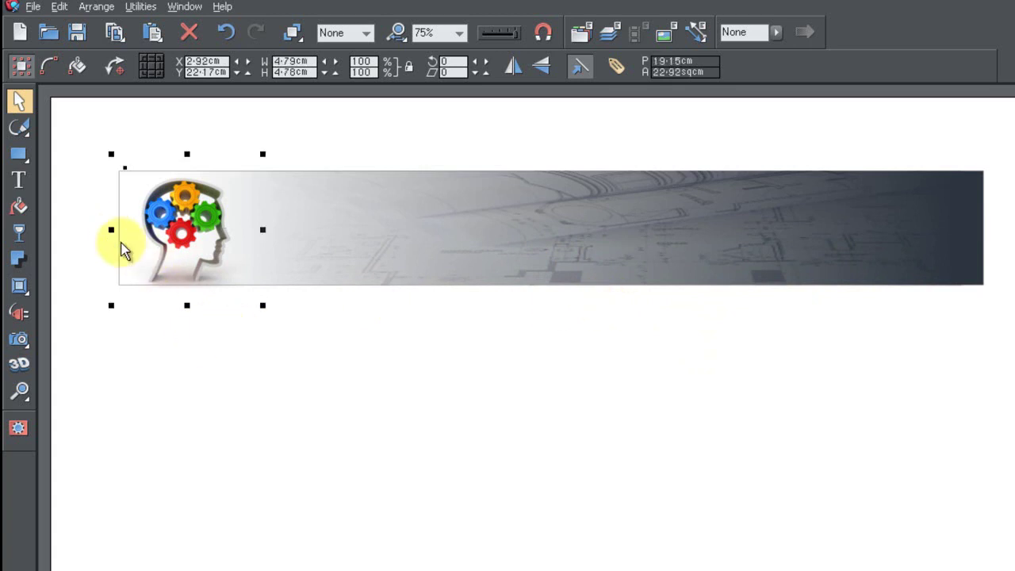
drag(117, 230, 237, 230)
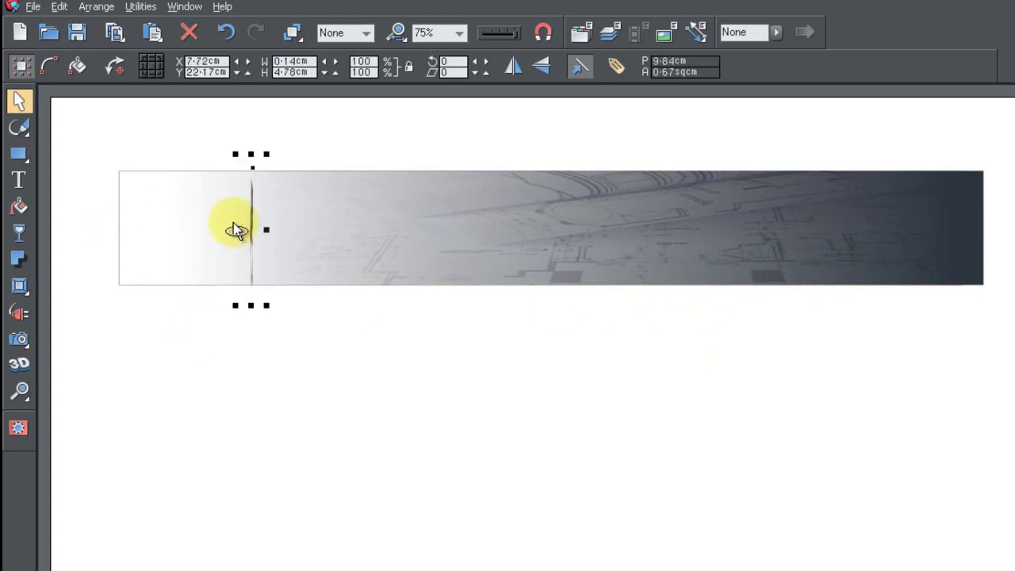
key(ctrl+z)
Pull the rectangle's faded end clear of the head picture and shrink the picture to about 4.19 × 4.32 cm.
alt+click(165, 243)
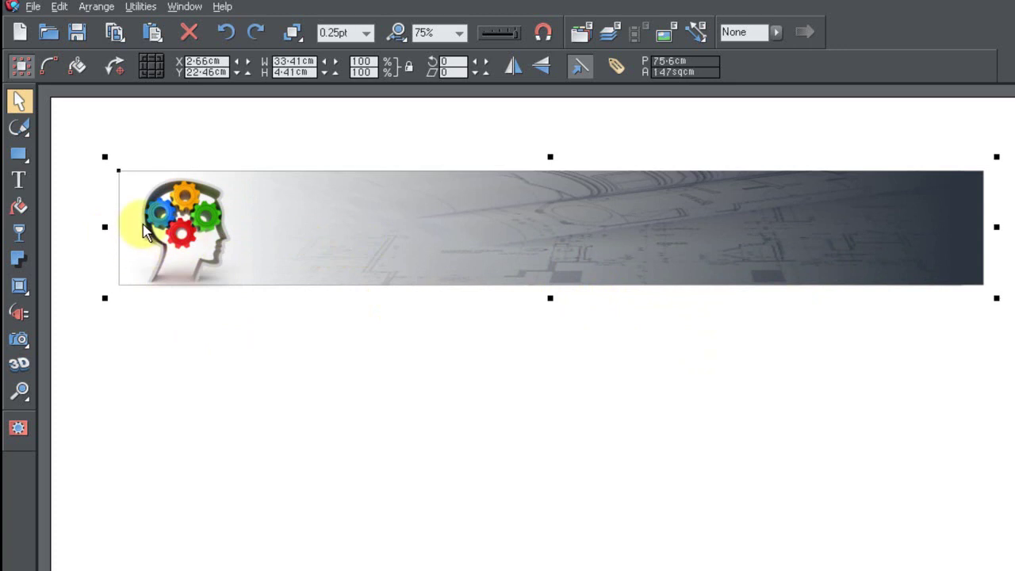
drag(104, 228, 219, 229)
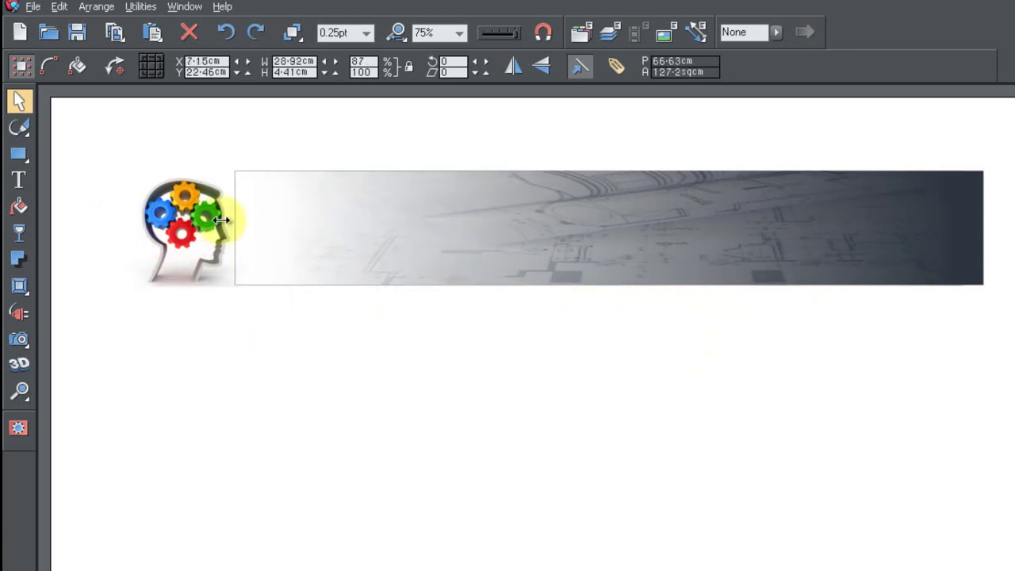
click(204, 236)
drag(263, 305, 247, 294)
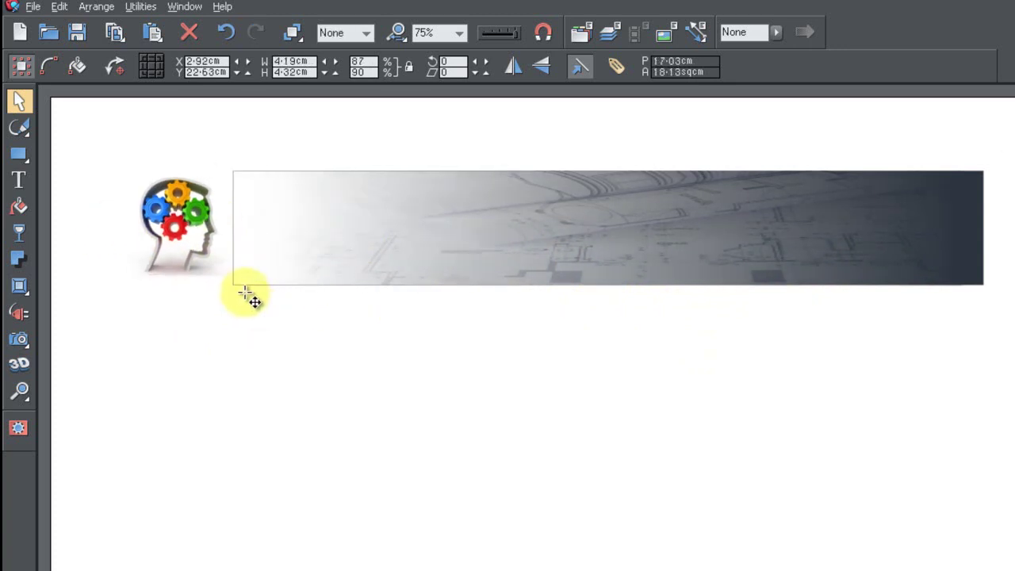
Extend the rectangle's faded end back over the head picture to a width of about 33.51 cm.
drag(267, 253, 184, 225)
key(ctrl+z)
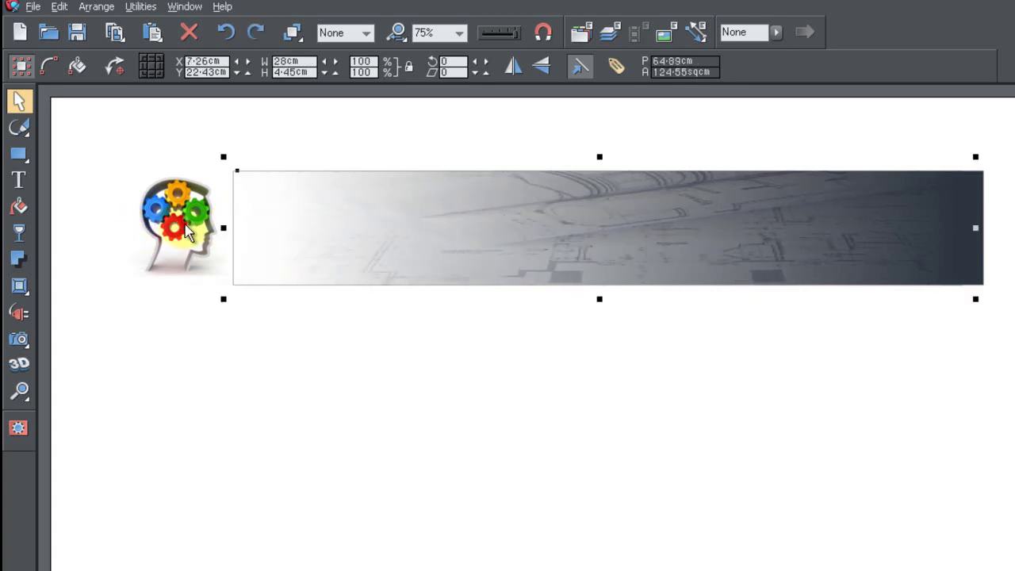
click(943, 235)
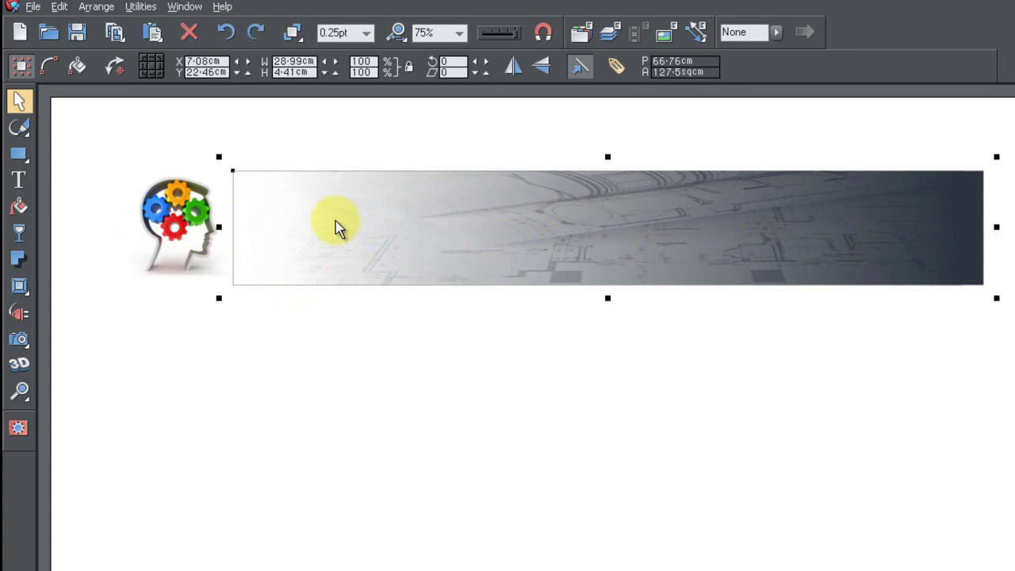
drag(220, 227, 103, 236)
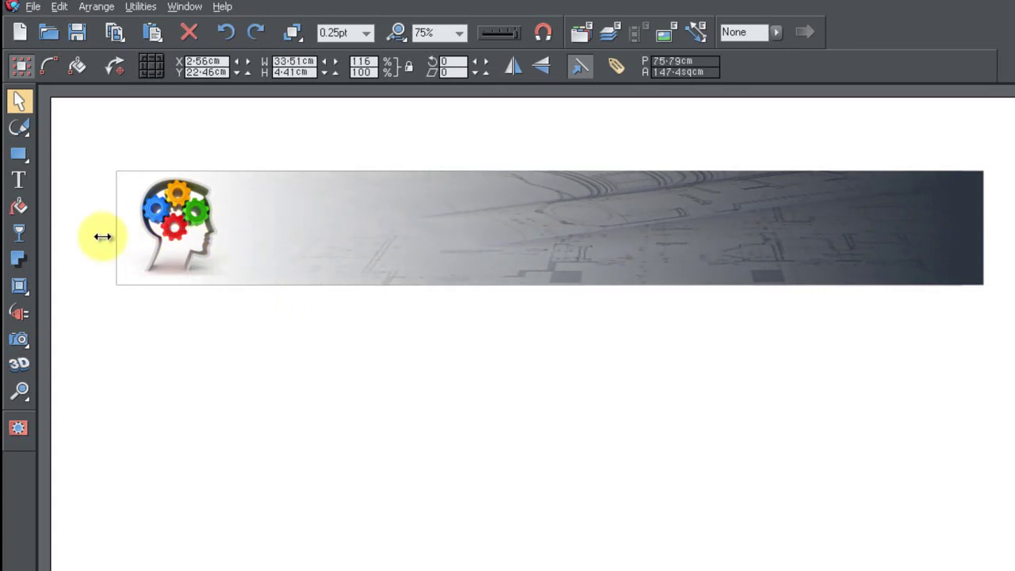
click(418, 387)
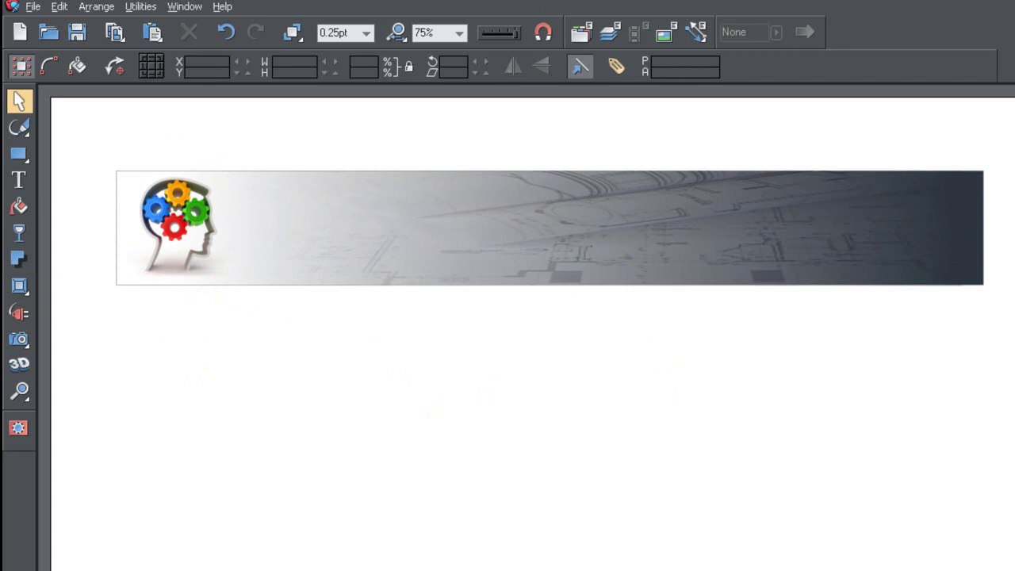
click(19, 183)
click(468, 366)
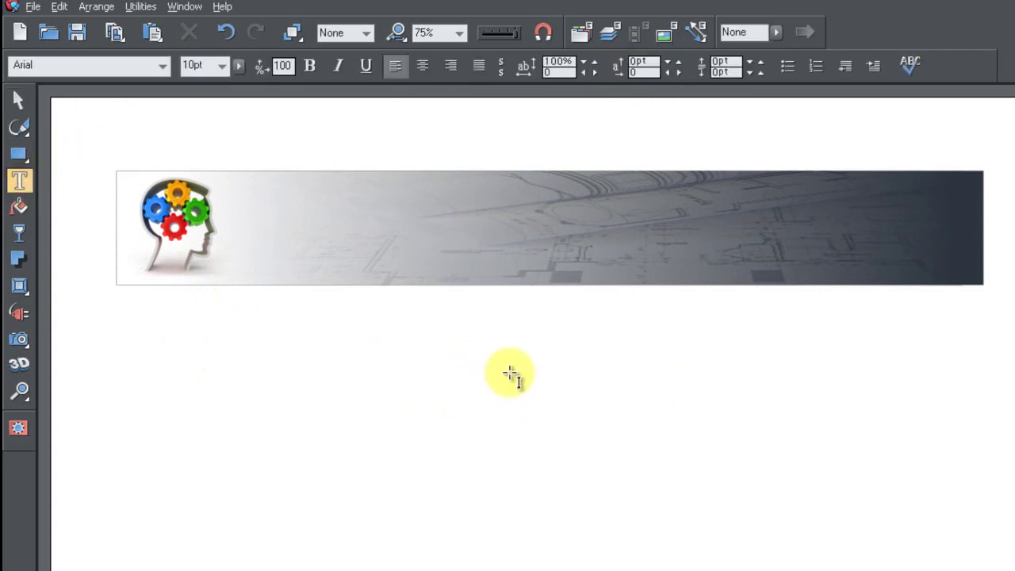
click(460, 37)
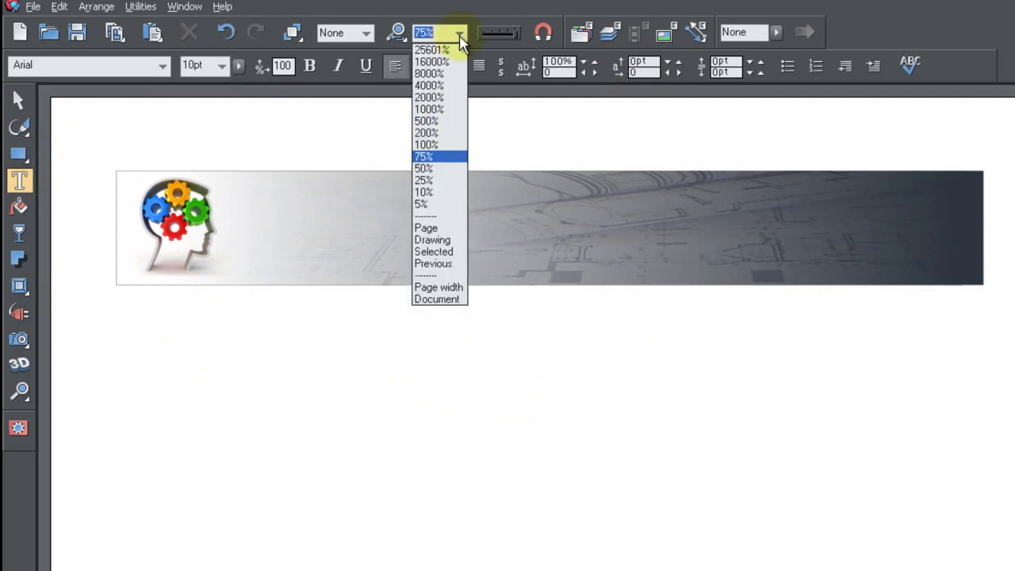
click(438, 146)
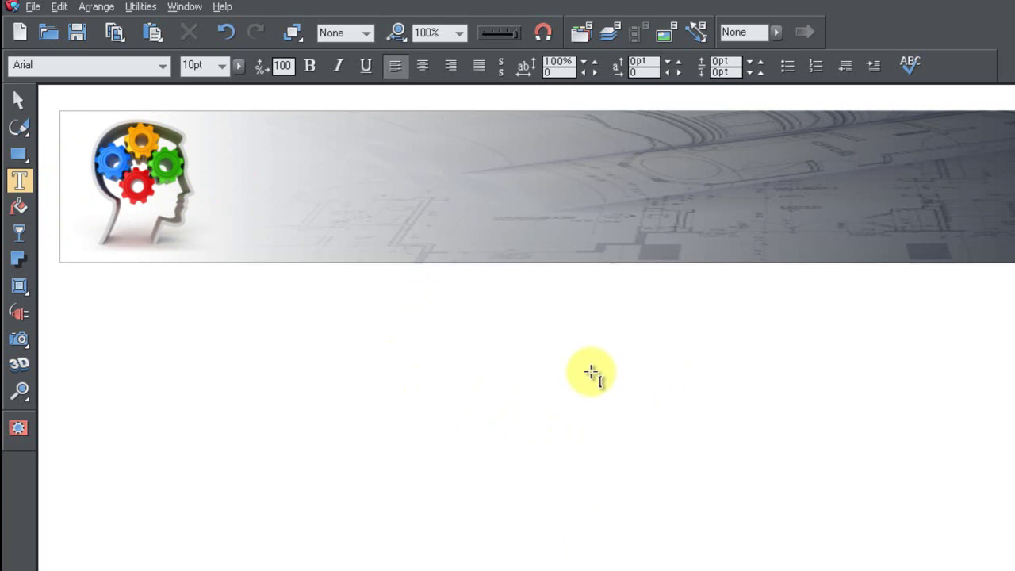
scroll(591, 373, down, 2)
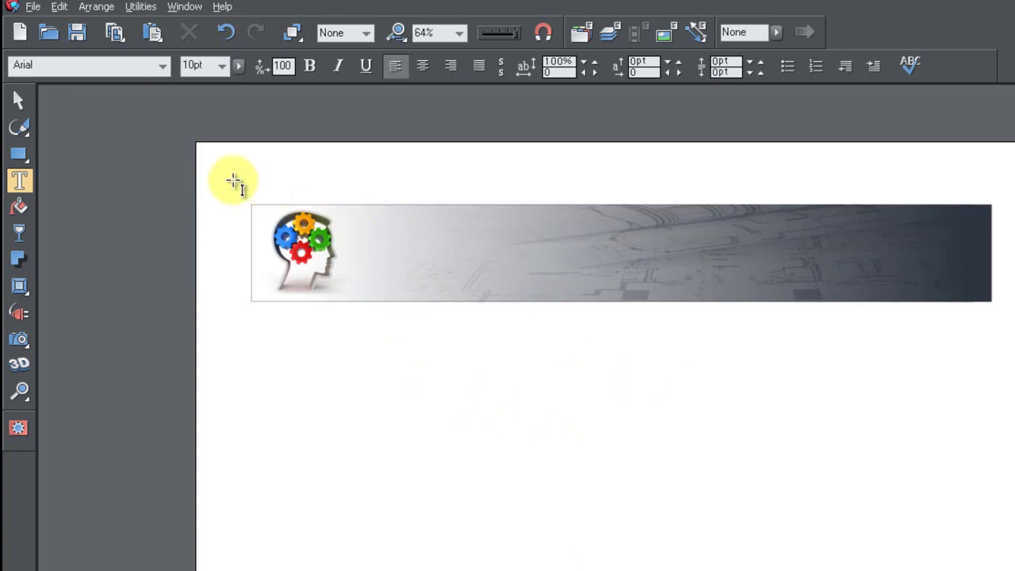
Scale all banner elements together in proportion to about 27.06 × 3.66 cm and move them to about X 5.62 cm, Y 22.72 cm.
click(28, 101)
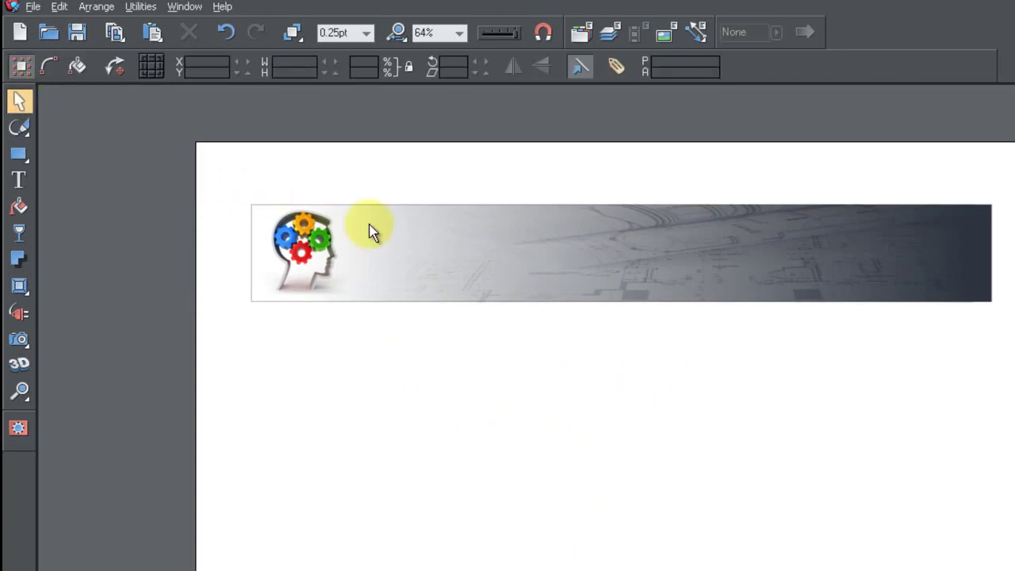
drag(252, 183, 1011, 369)
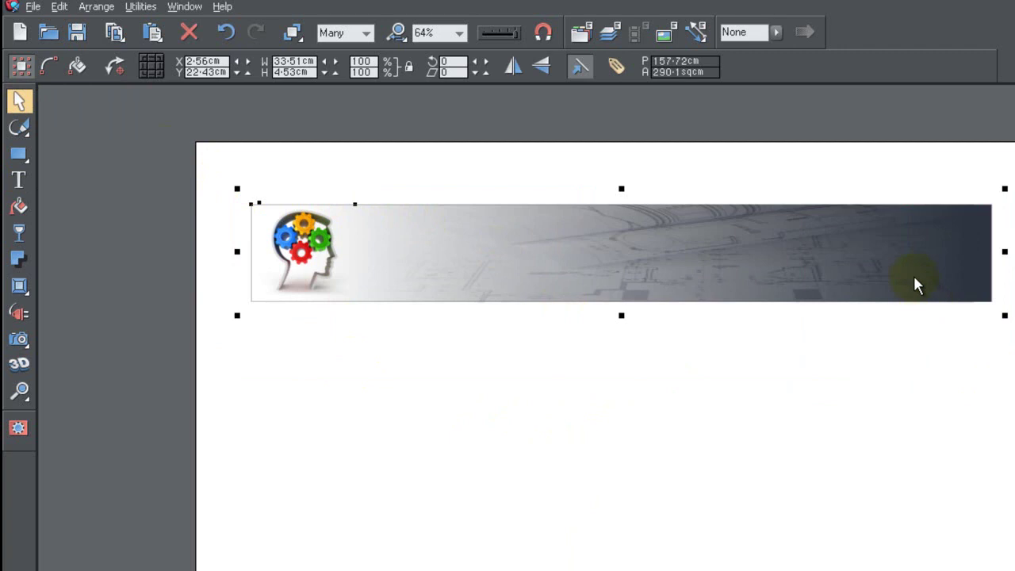
drag(1005, 316, 829, 279)
key(ctrl+z)
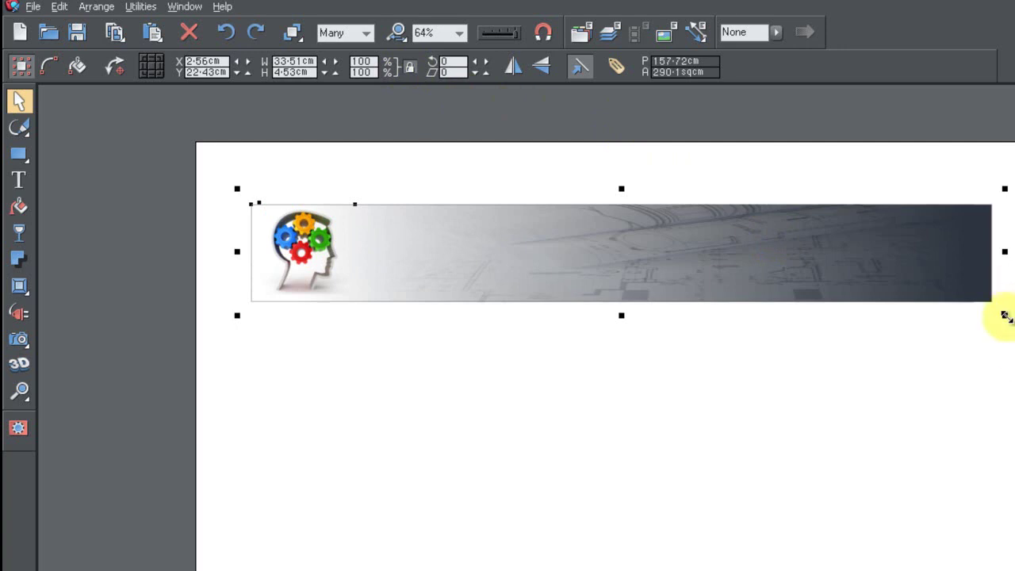
drag(1004, 316, 869, 267)
drag(654, 219, 707, 235)
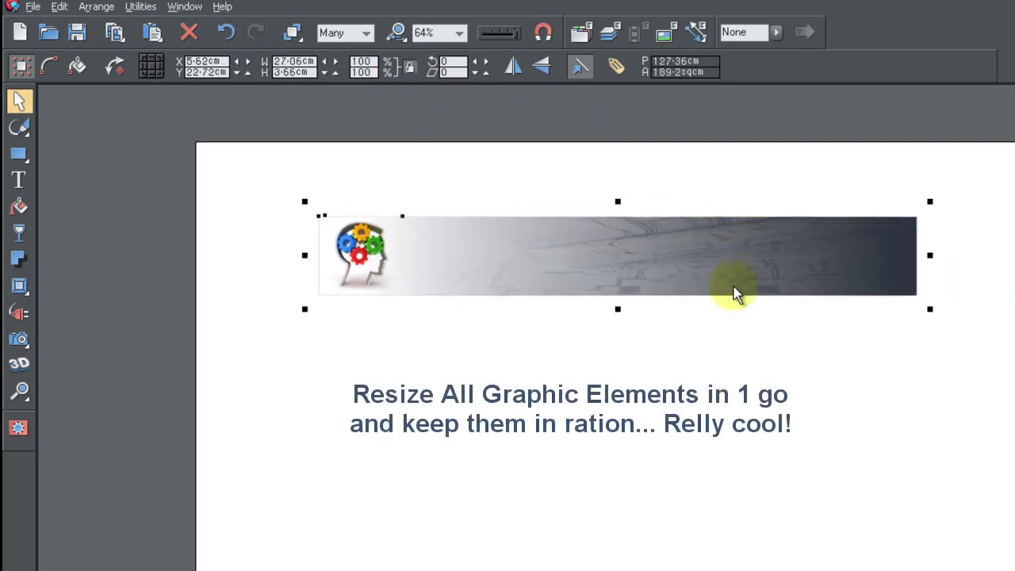
Examine the head picture's gears at magnifications up to 6400% and return to a 100% view of the banner.
click(459, 32)
click(428, 151)
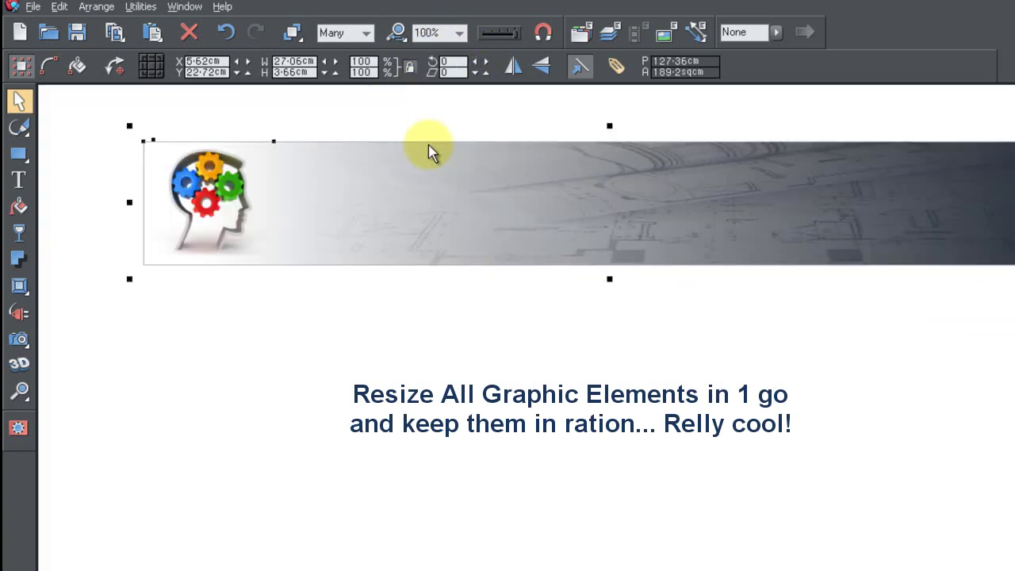
click(586, 361)
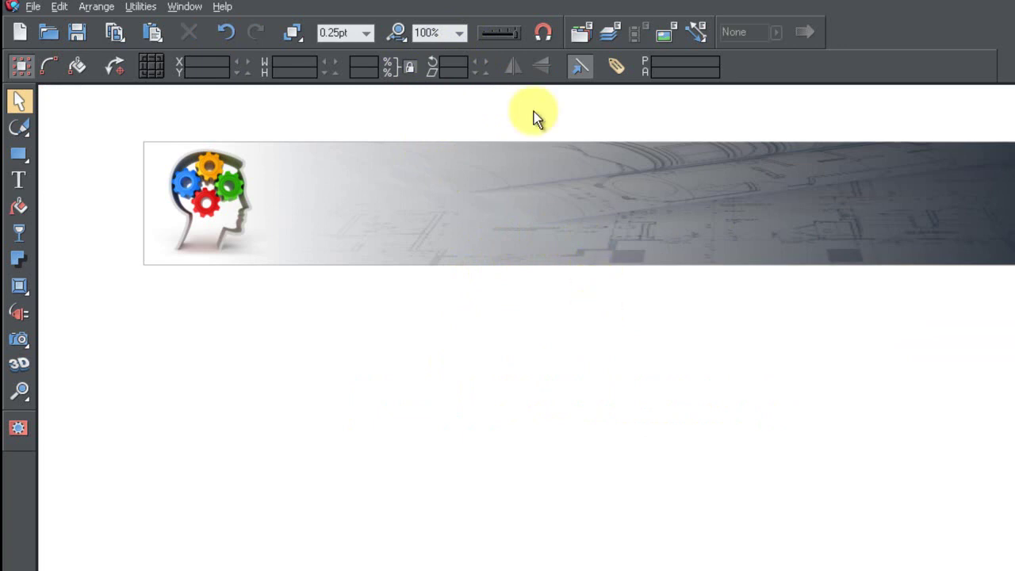
click(459, 35)
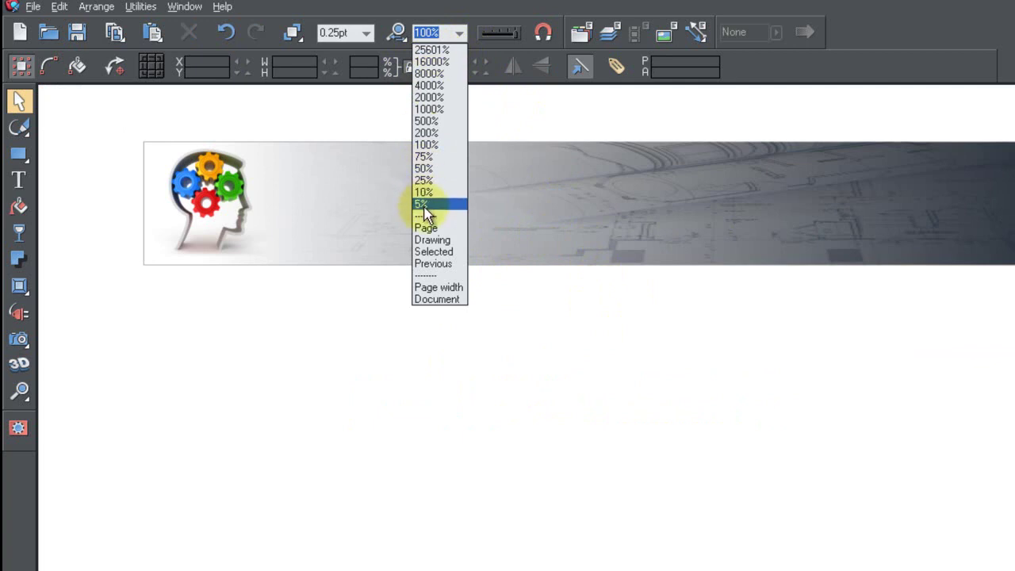
click(533, 115)
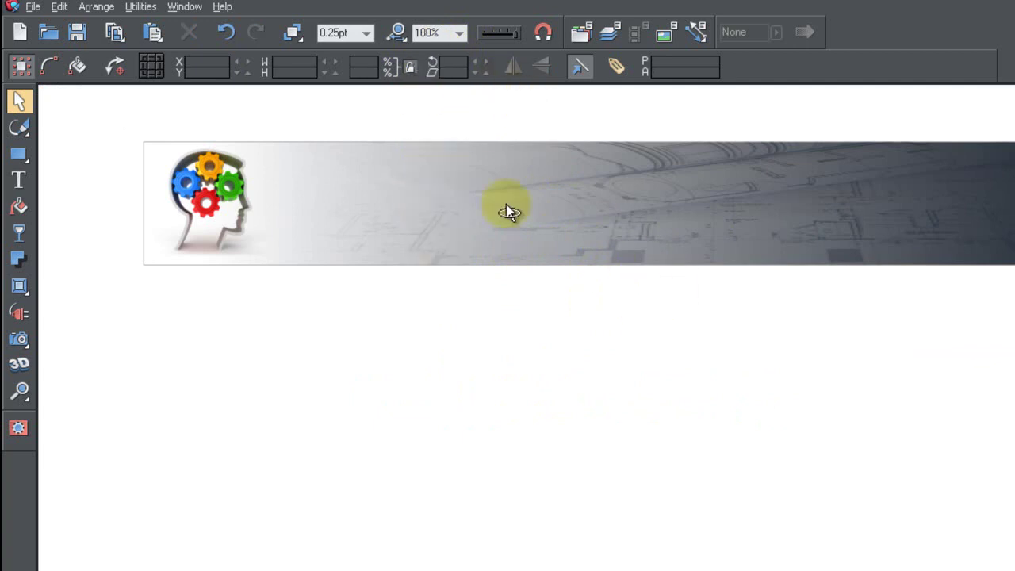
scroll(174, 207, up, 1)
scroll(259, 165, up, 3)
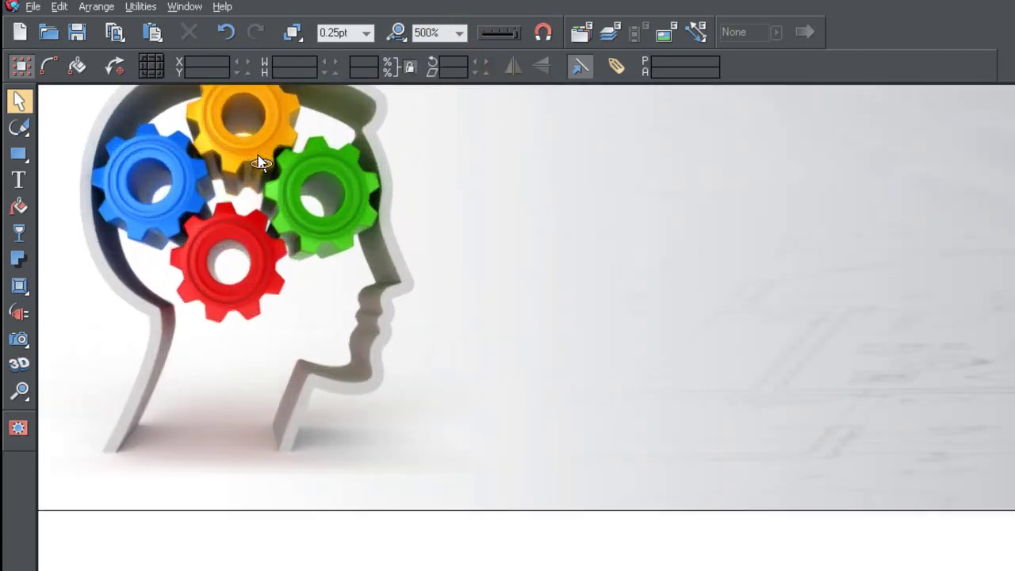
scroll(258, 166, up, 2)
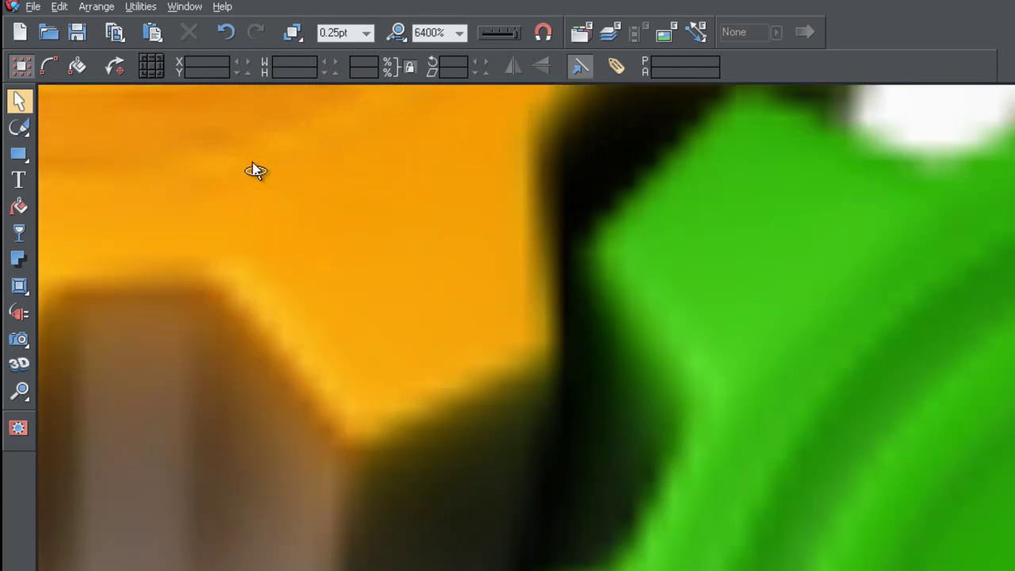
scroll(257, 167, down, 5)
scroll(256, 169, down, 6)
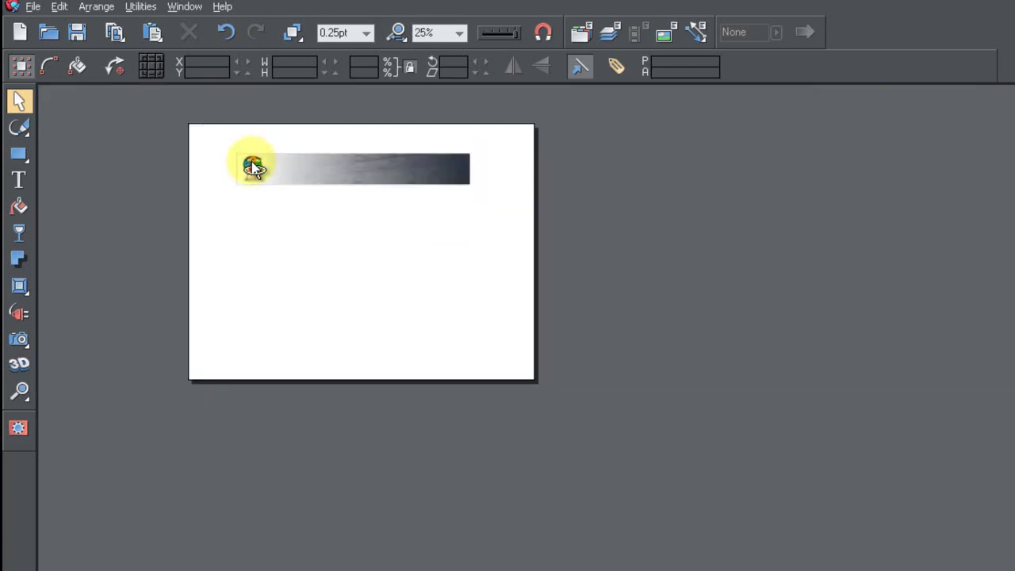
scroll(255, 171, up, 3)
scroll(256, 172, up, 1)
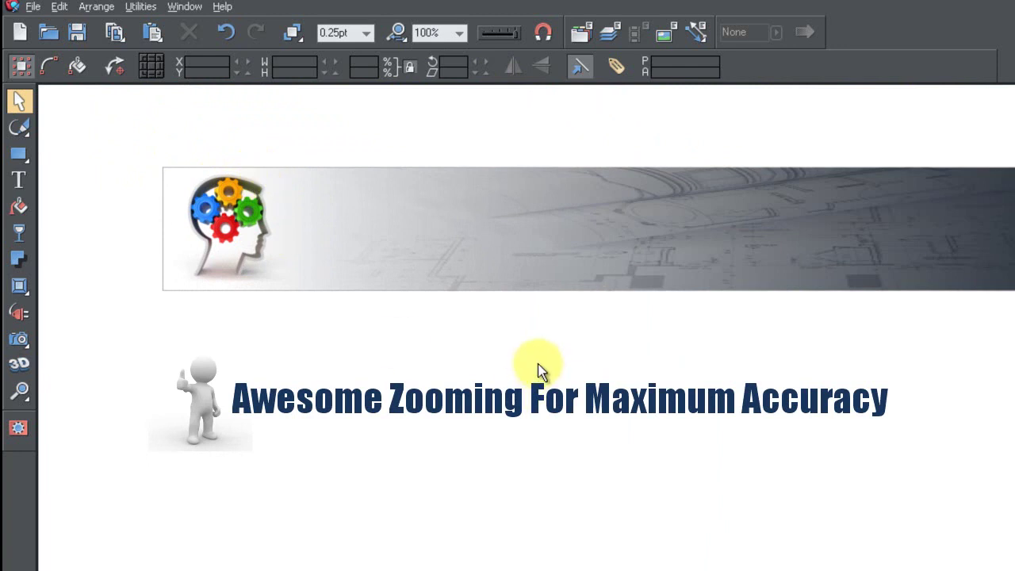
Add the text line "New York Designer" in 10 pt Arial below the banner, at about X 11.66 cm, Y 21.41 cm.
click(20, 189)
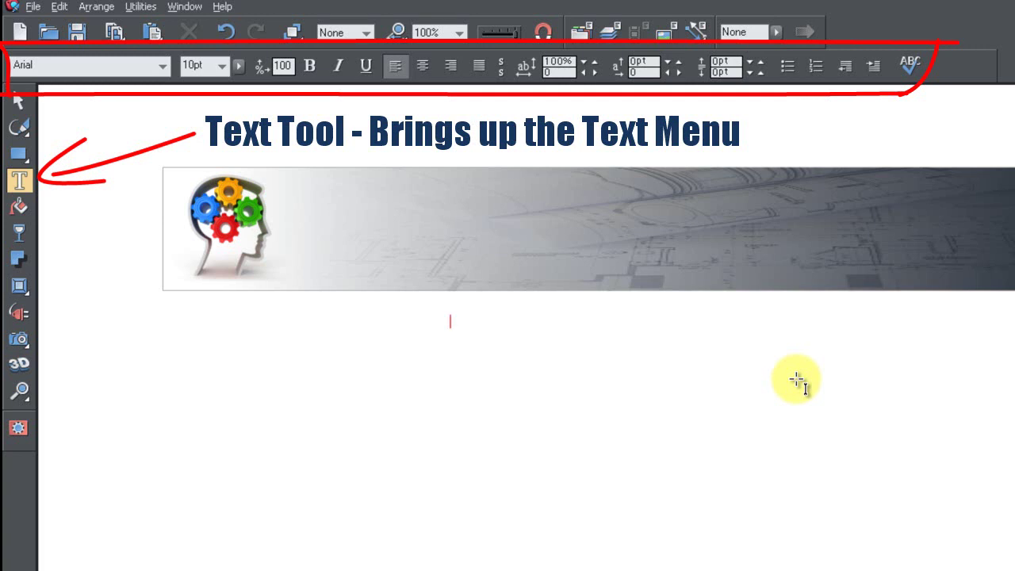
text(New York Designer)
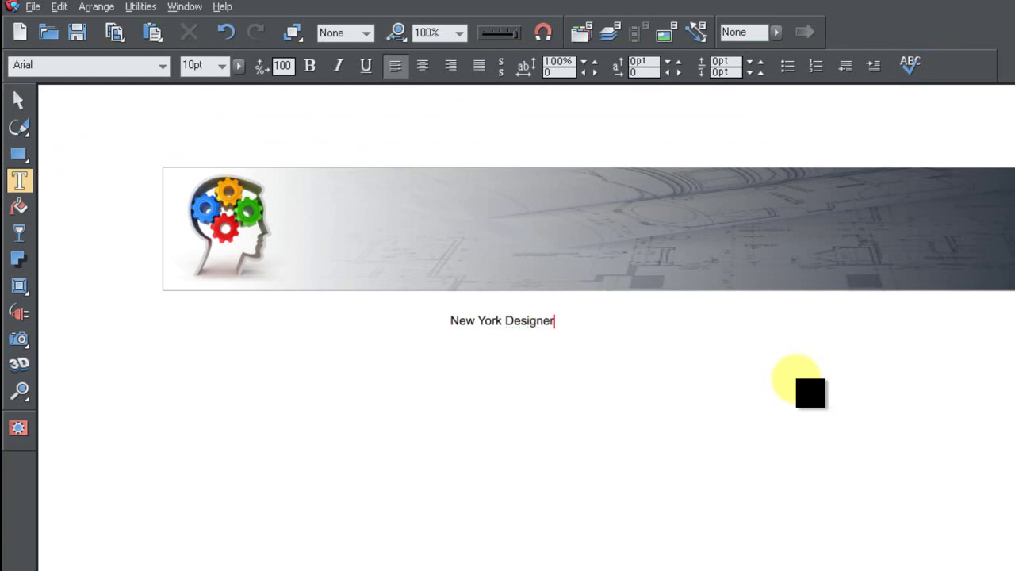
click(18, 100)
drag(544, 329, 463, 338)
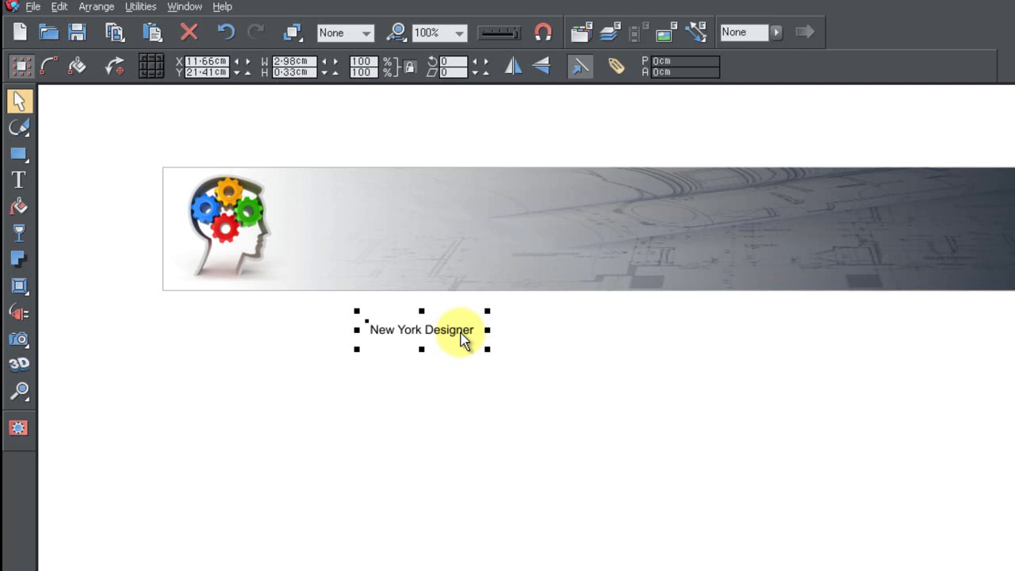
Place the text on the banner, enlarged to about 19.13 × 2.1 cm at about X 9.65 cm, Y 23.71 cm, and colour it black.
drag(462, 336, 589, 233)
drag(652, 184, 659, 216)
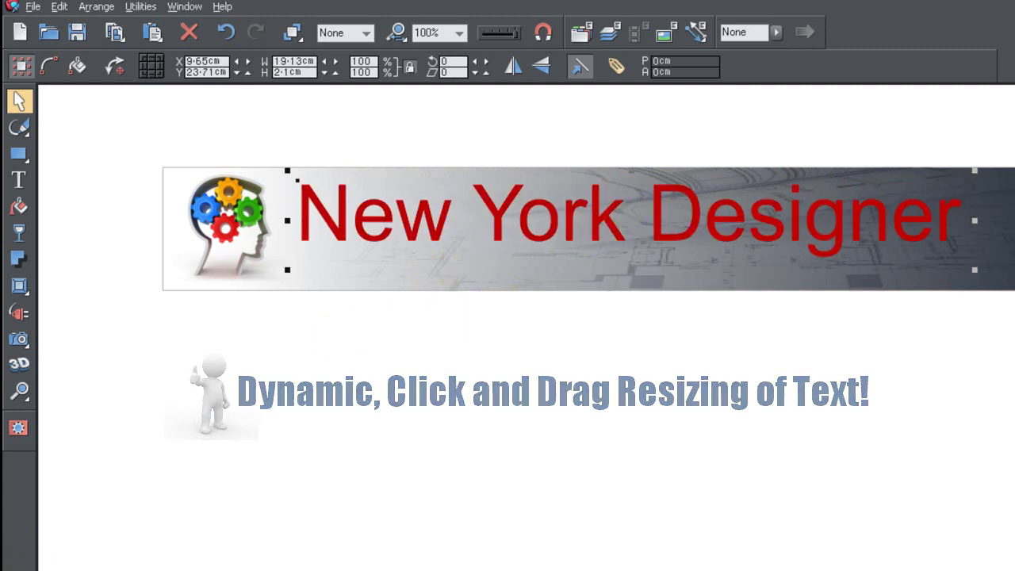
drag(283, 550, 539, 570)
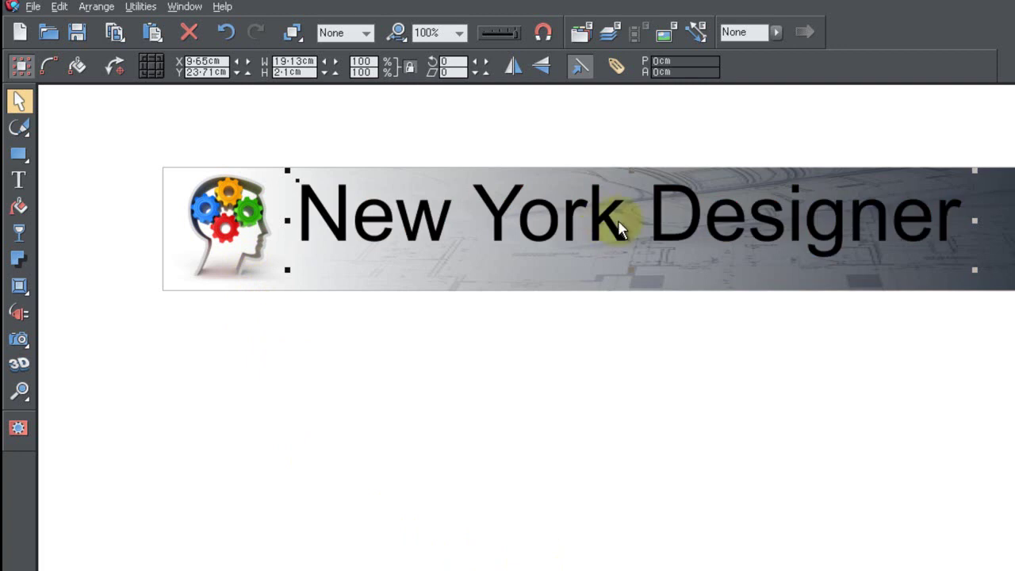
Change the font of the whole "New York Designer" text to Alien Encounters.
double_click(341, 224)
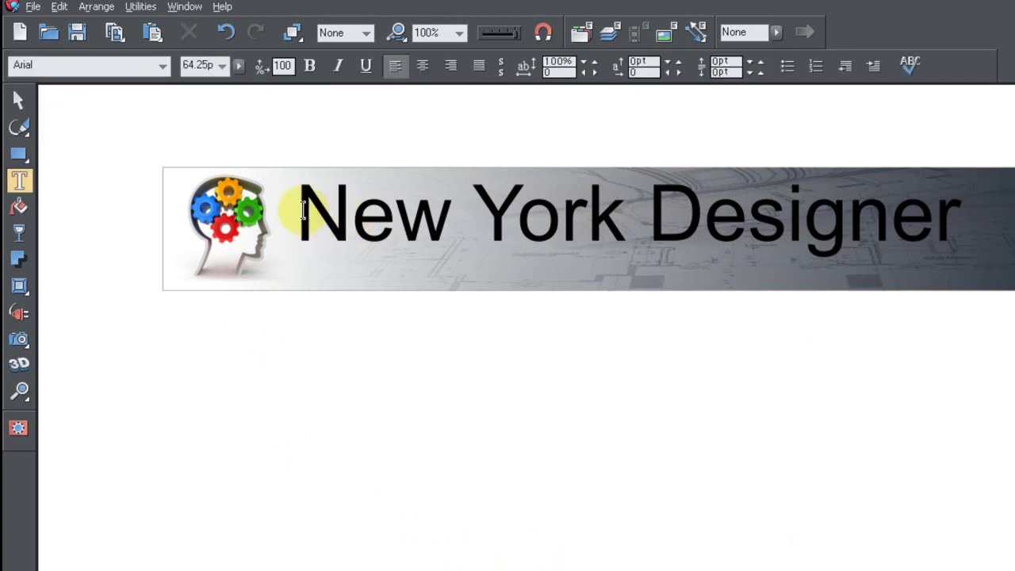
drag(292, 210, 1014, 215)
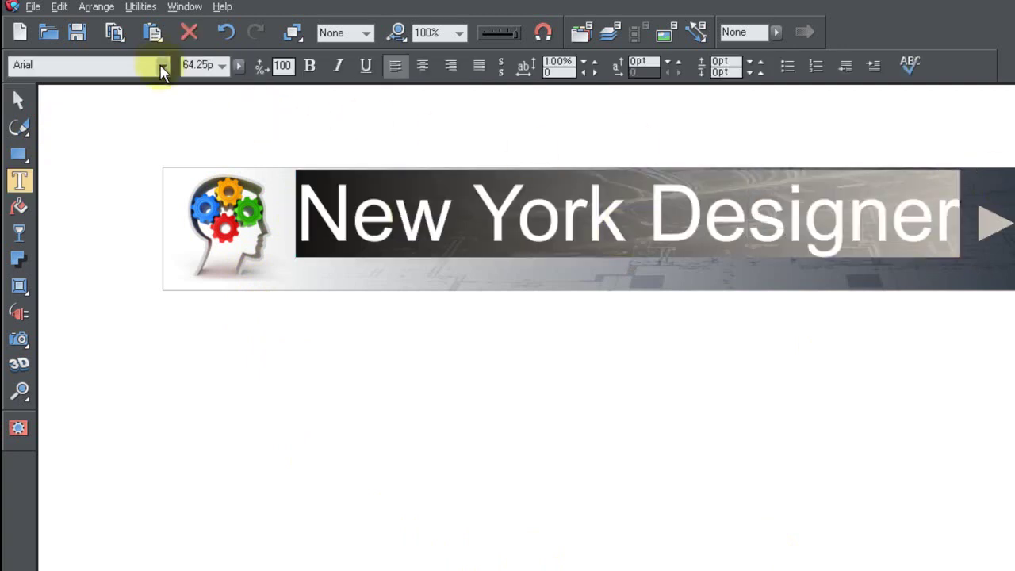
click(161, 66)
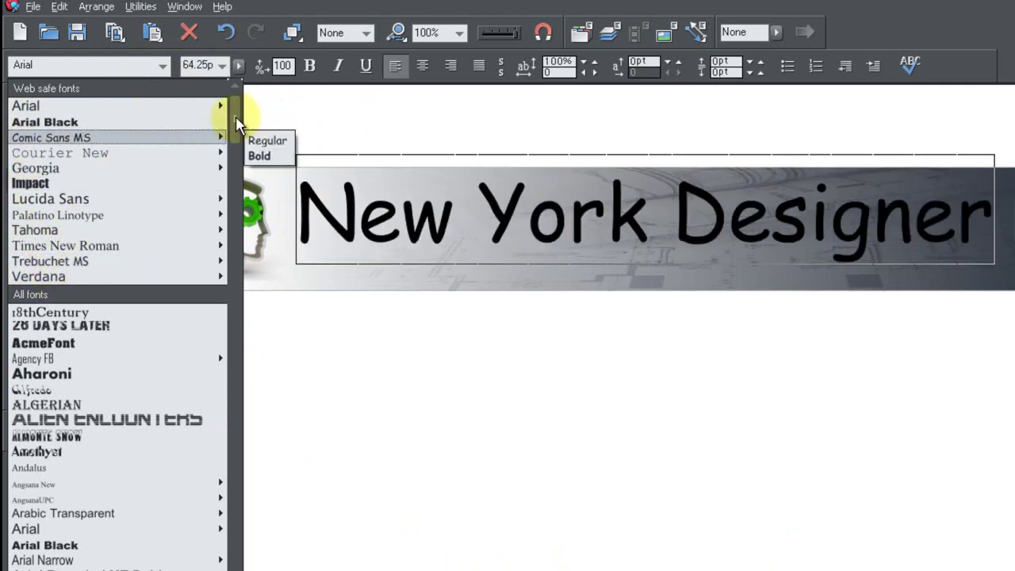
drag(238, 123, 240, 139)
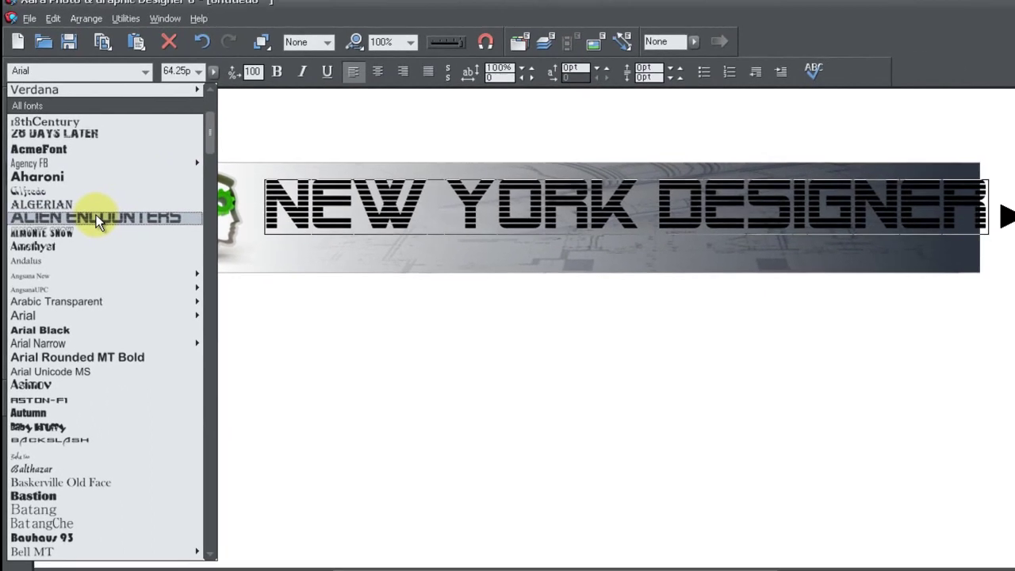
click(96, 217)
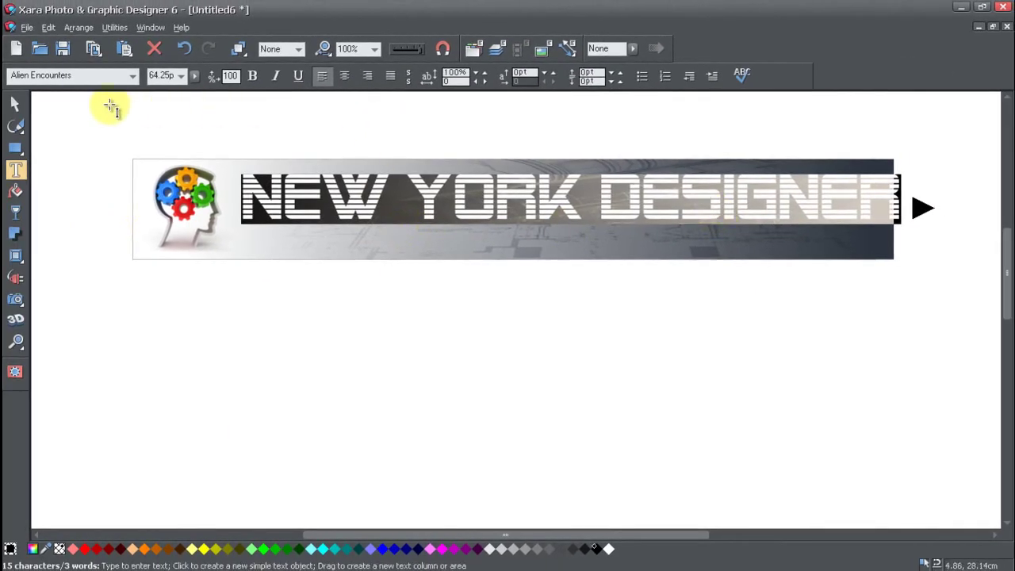
Move the title text to about X 9.09 cm, Y 24.4 cm and narrow it to about 23.04 cm so it fits the banner.
click(15, 103)
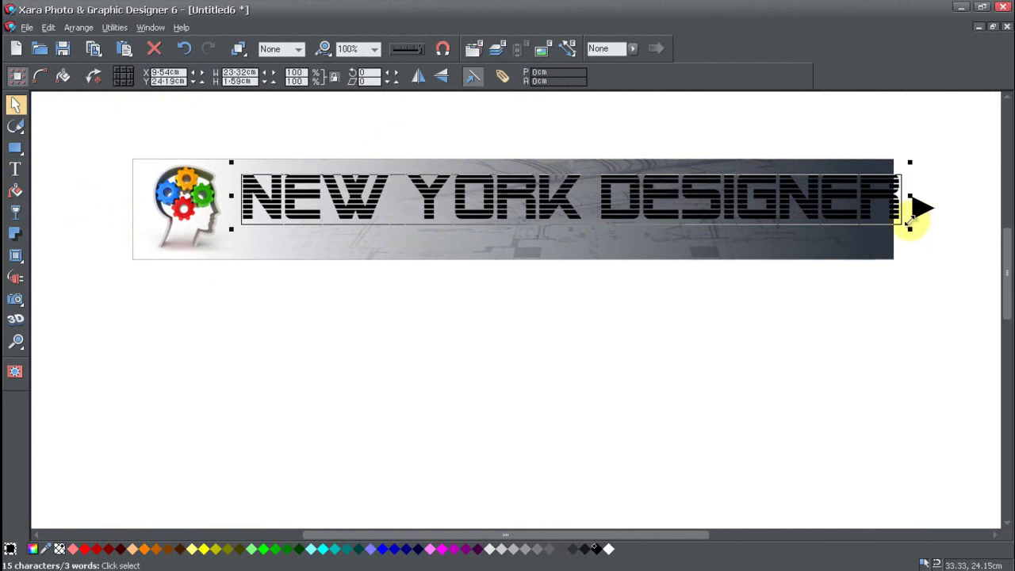
drag(489, 212, 477, 205)
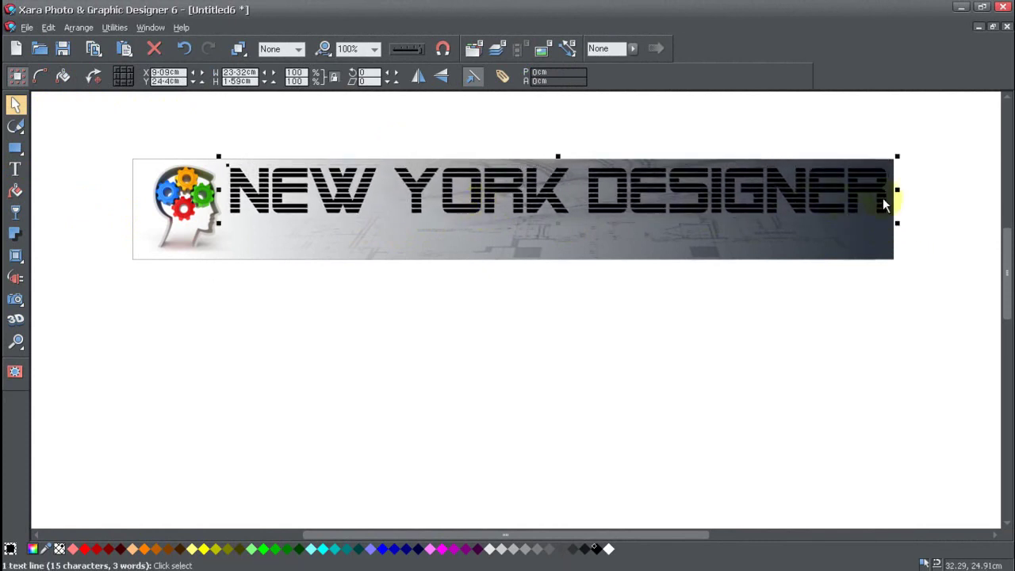
mouse_move(899, 192)
mouse_down()
mouse_move(453, 204)
mouse_move(892, 201)
mouse_up()
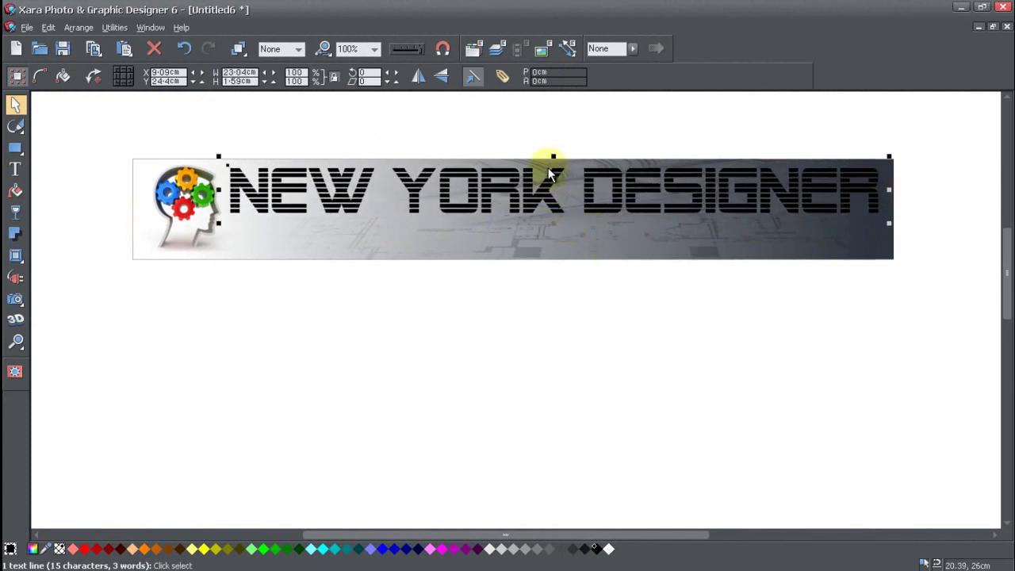
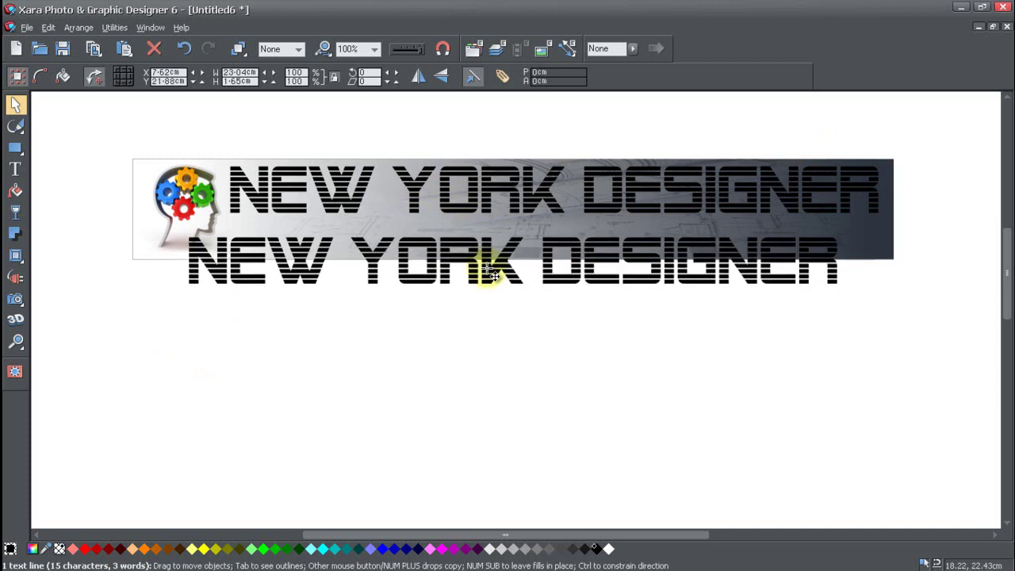
Colour the duplicate title text white and align it just beneath the original at about X 9.18 cm, Y 22.6 cm.
drag(48, 553, 480, 401)
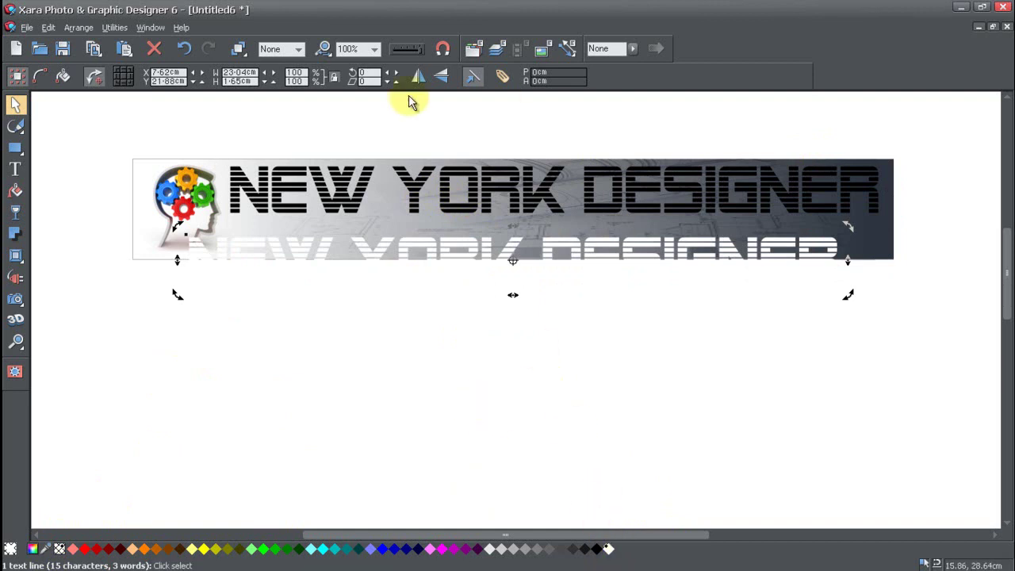
drag(324, 254, 364, 228)
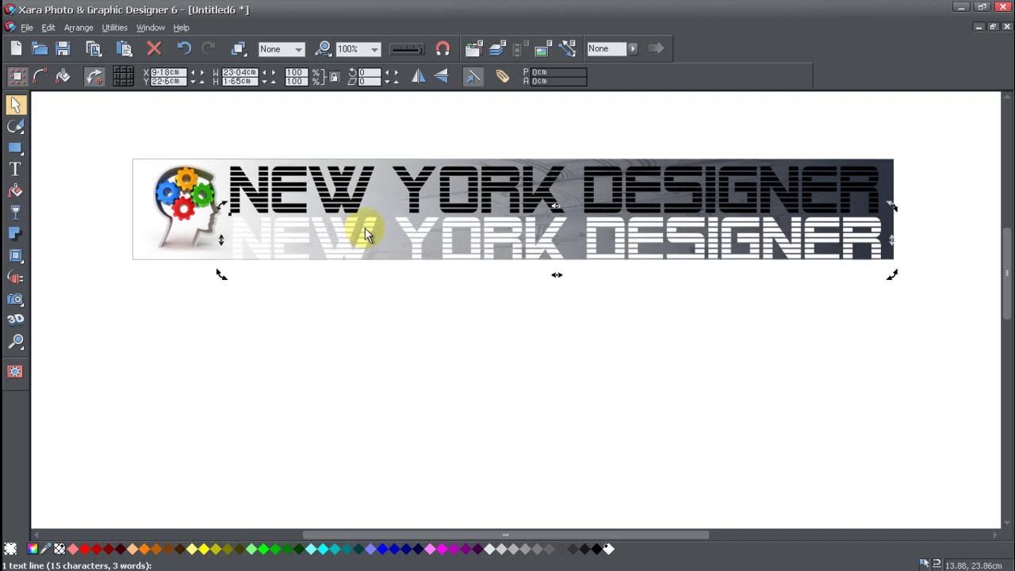
Fade the white title copy toward the head with a linear transparency and overlay it on the black title at about X 9.08 cm, Y 24.37 cm.
click(15, 212)
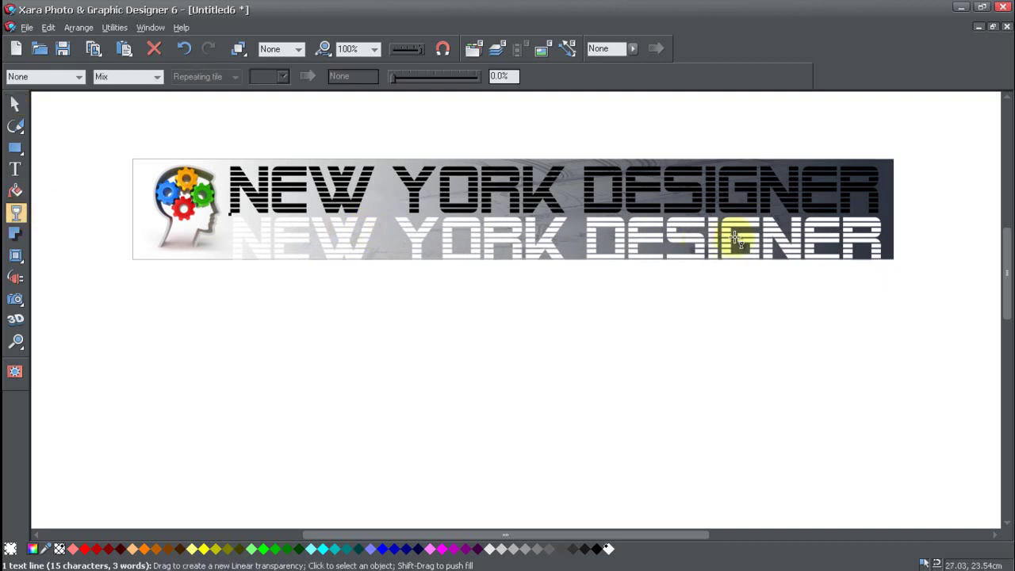
drag(727, 242, 341, 231)
click(15, 103)
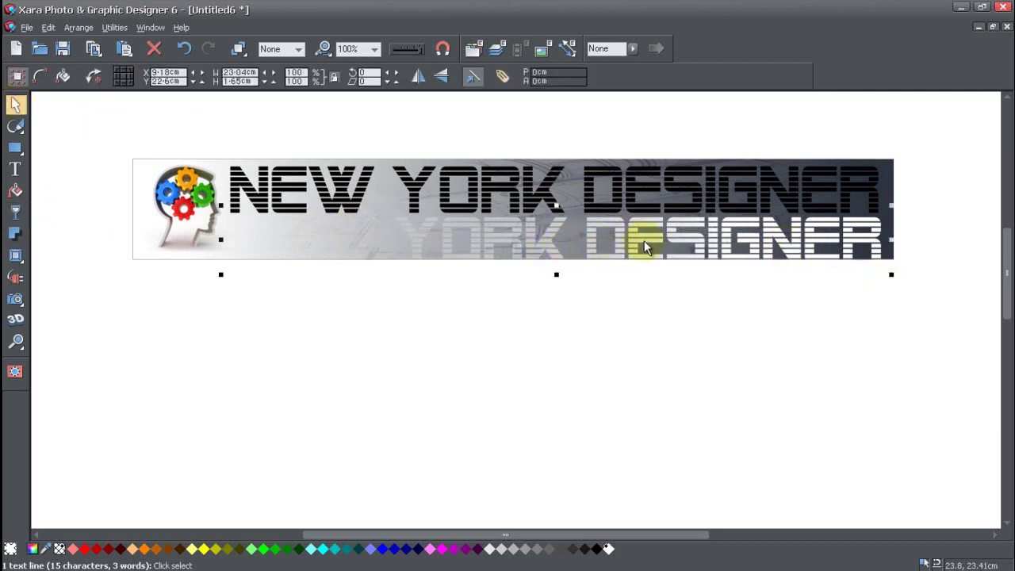
drag(779, 231, 788, 196)
scroll(544, 199, up, 3)
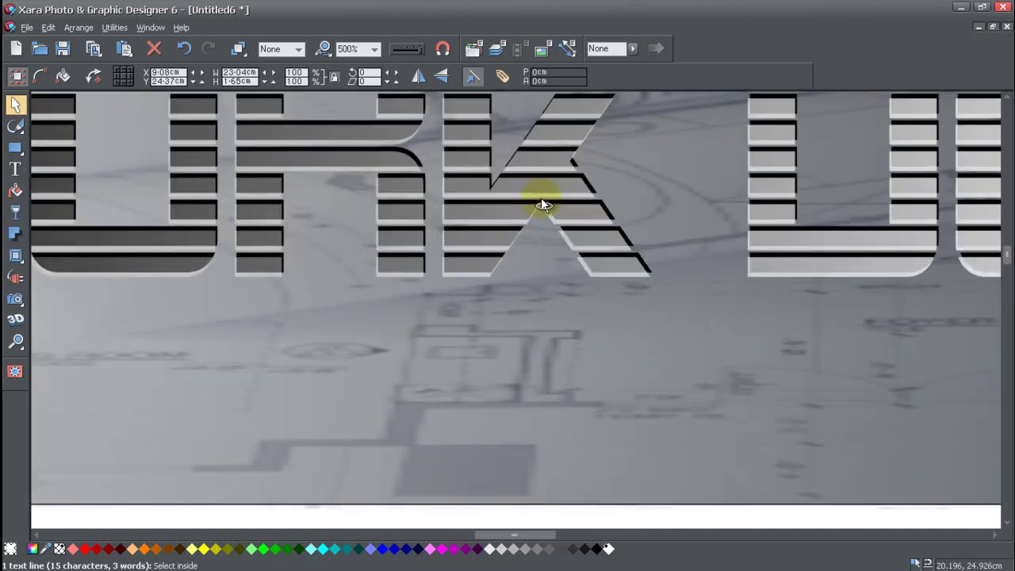
Offset the white title copy slightly from the black title by placing it at about X 9.16 cm, Y 24.4 cm.
scroll(541, 202, up, 4)
drag(532, 165, 536, 158)
key(ctrl+r)
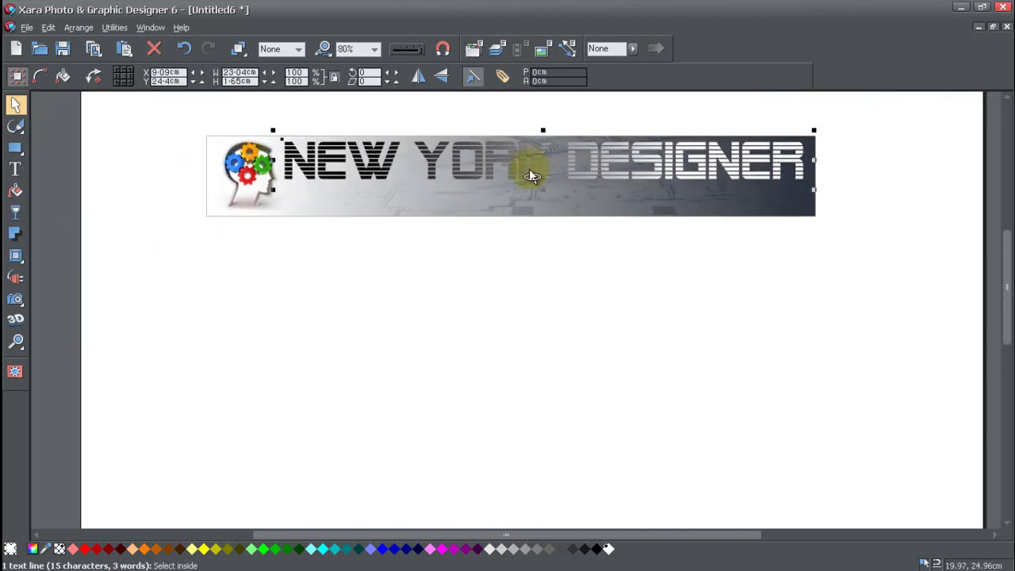
click(869, 163)
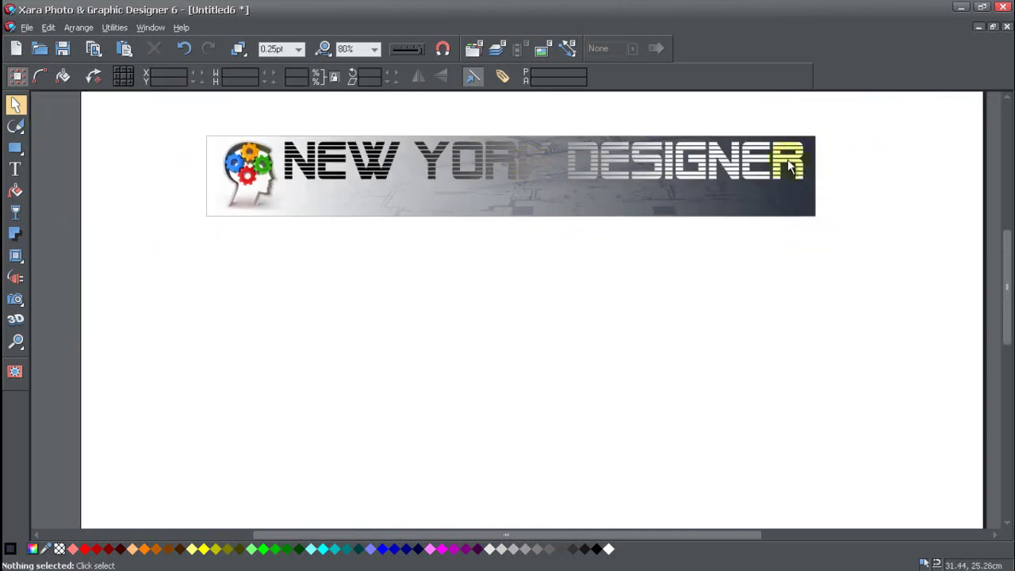
click(789, 165)
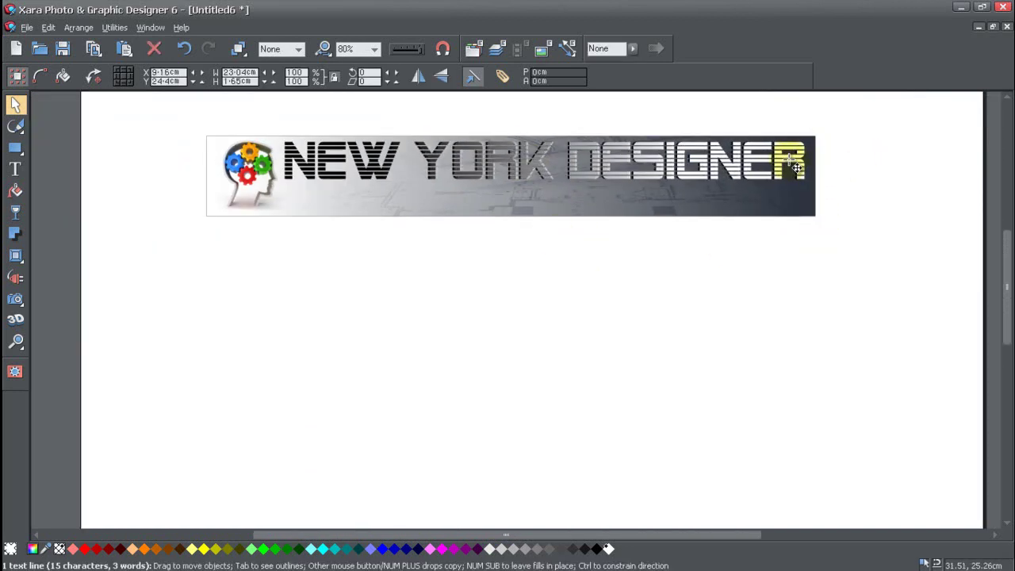
click(873, 184)
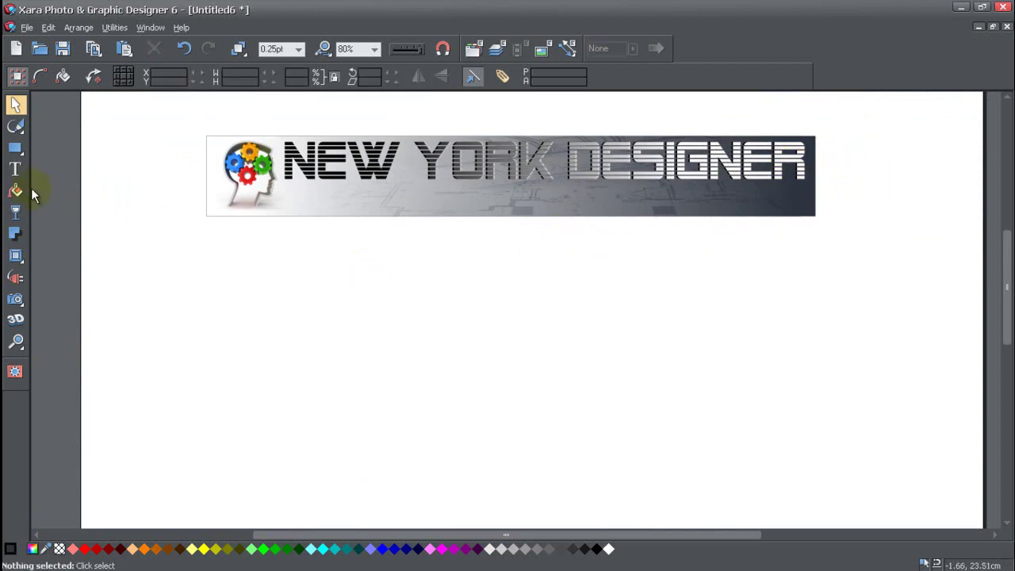
Create a white text object with the phone number's prefix and place it on the banner at about X 14.48 cm, Y 22.69 cm.
click(15, 169)
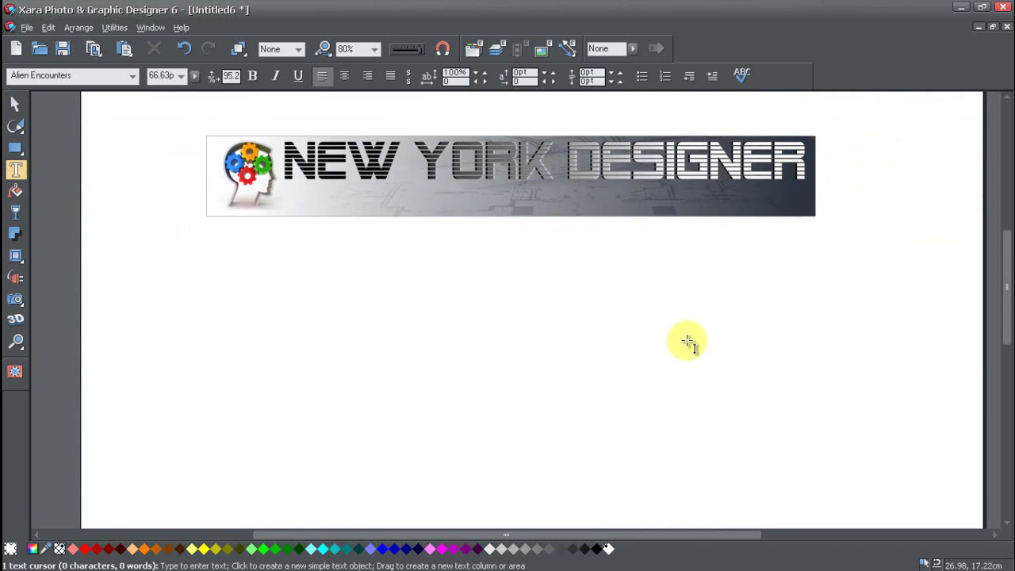
text(w)
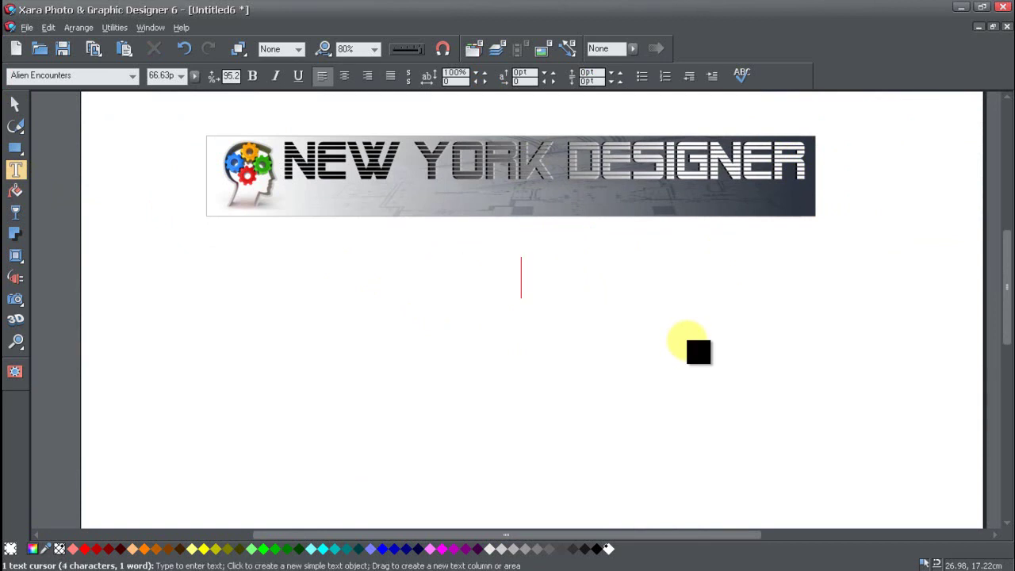
click(15, 104)
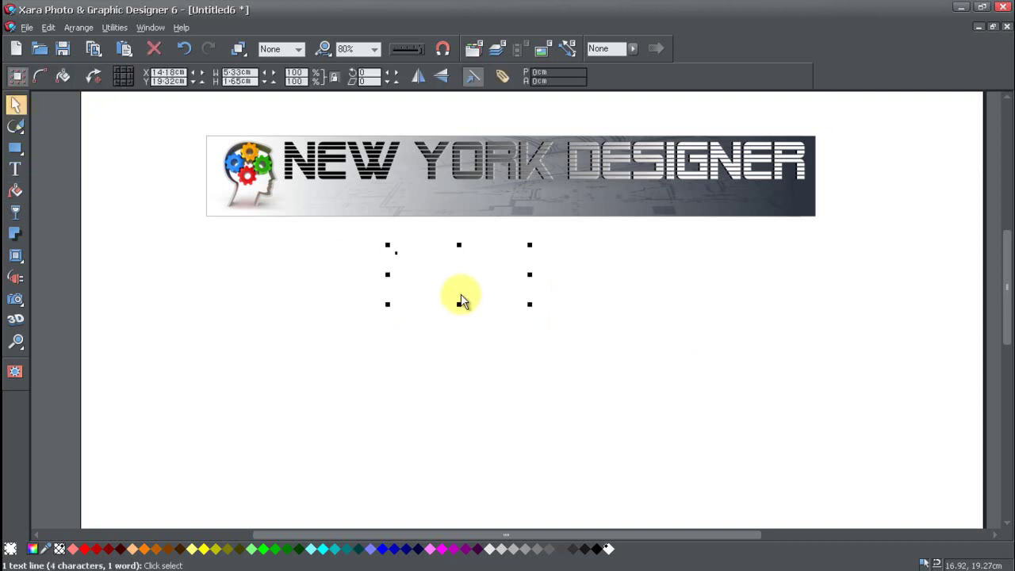
drag(465, 284, 482, 202)
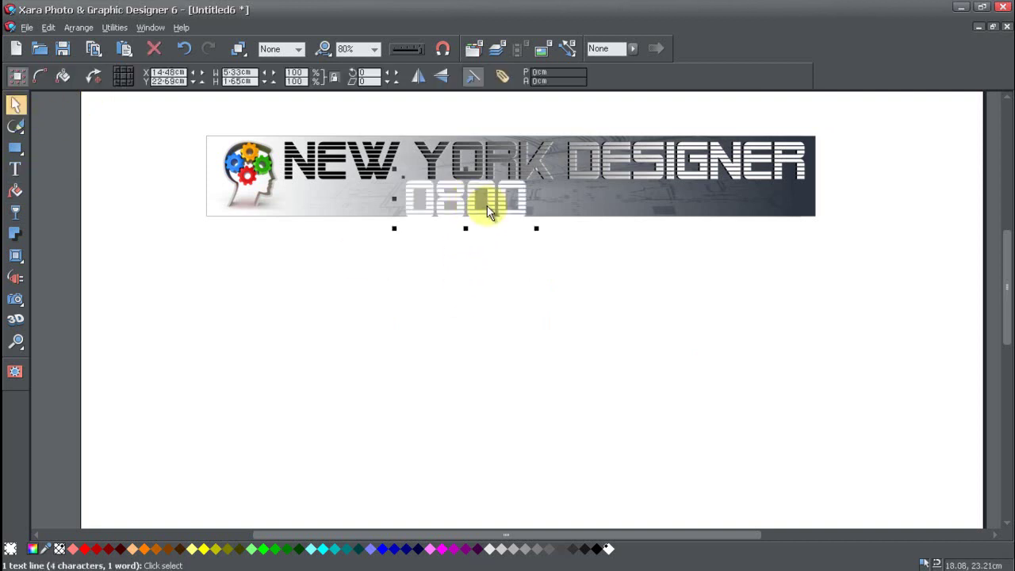
Complete the phone number by adding the remaining digits after the prefix in the white text under the title.
double_click(486, 206)
drag(407, 199, 554, 204)
click(554, 204)
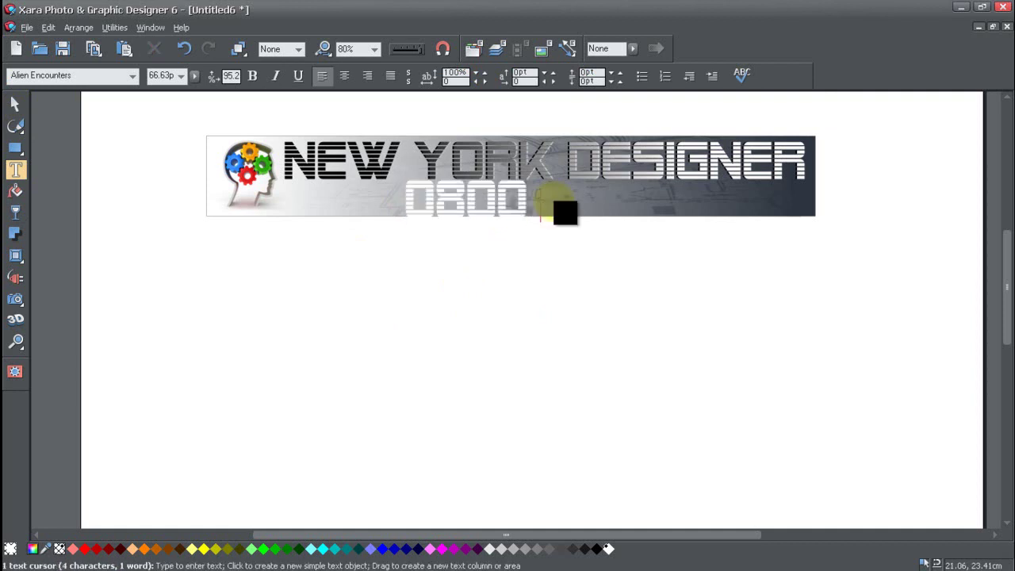
text(123 1234)
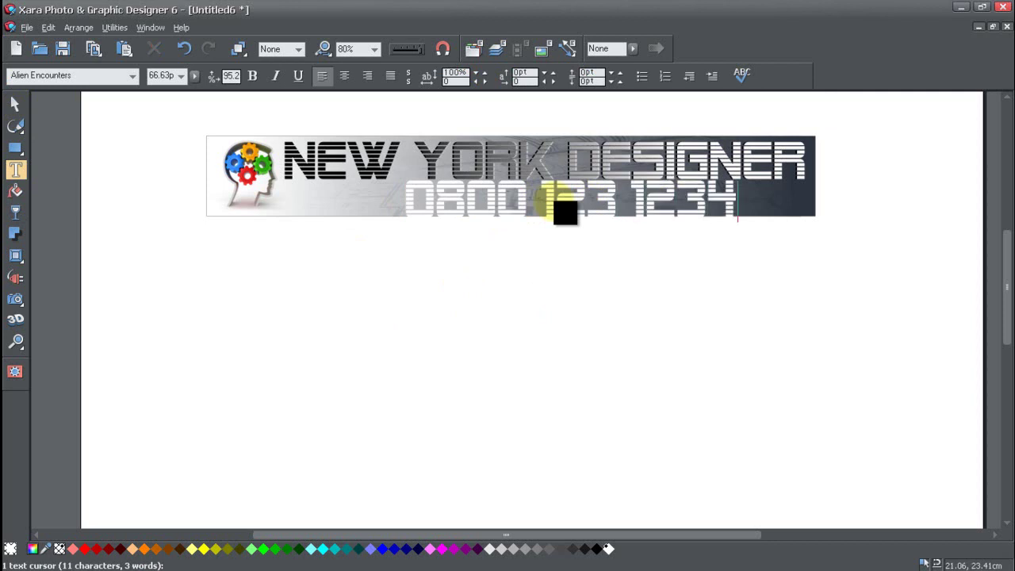
Shrink the phone number and position it beneath the word "Designer", ending level with the title's last letter.
click(15, 103)
drag(745, 228, 789, 208)
click(584, 312)
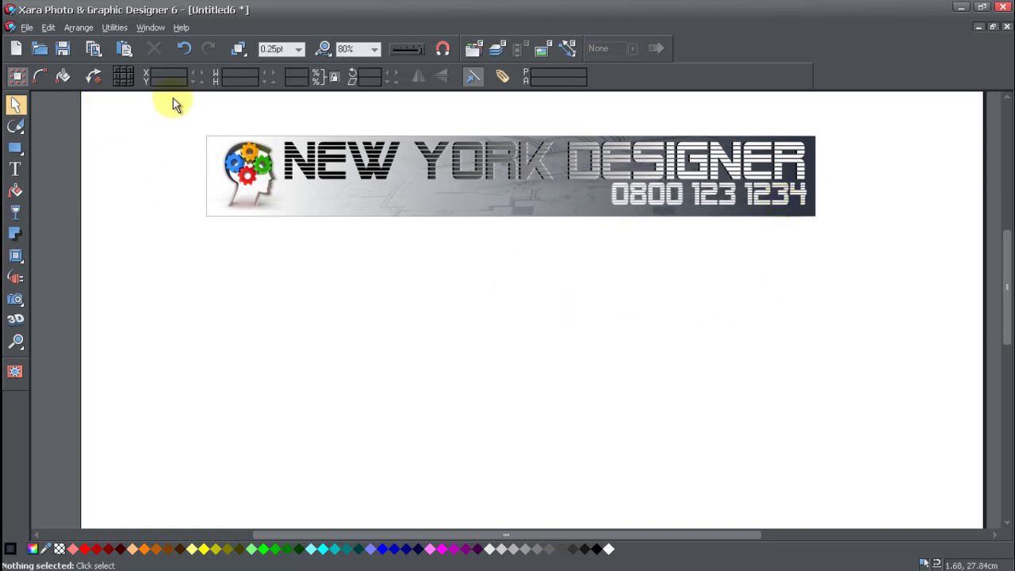
Select all the banner objects and move them together to about X 5.52 cm, Y 22.56 cm.
click(374, 48)
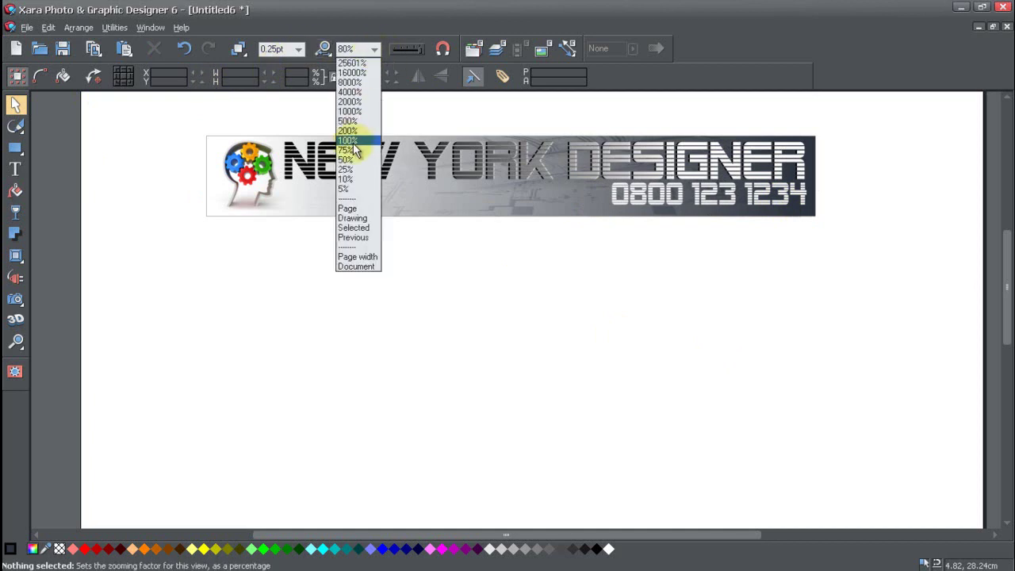
click(353, 141)
scroll(737, 261, up, 1)
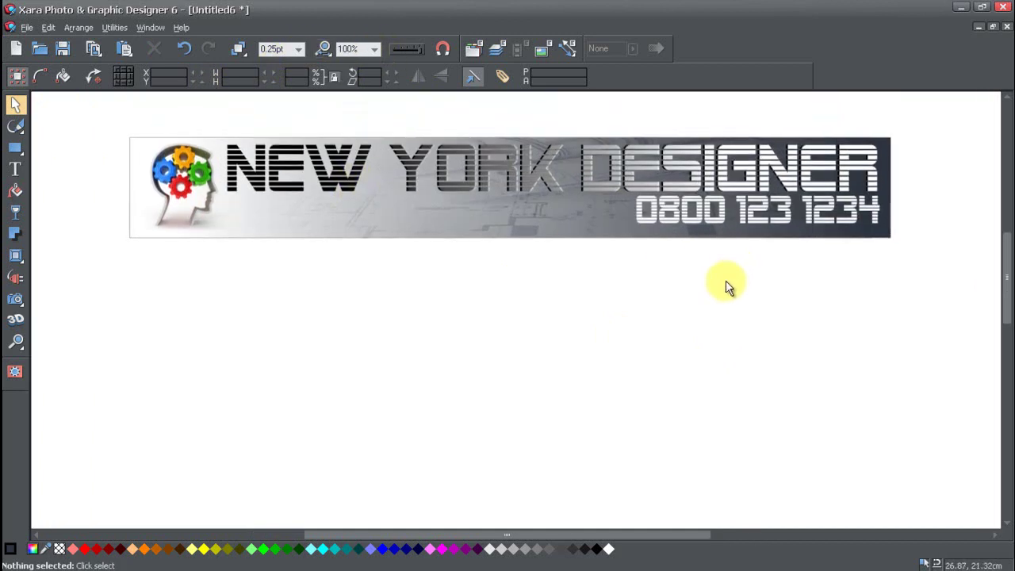
drag(95, 113, 675, 355)
drag(666, 534, 523, 531)
mouse_move(511, 221)
mouse_down()
mouse_move(514, 238)
mouse_move(523, 215)
mouse_move(521, 223)
mouse_up()
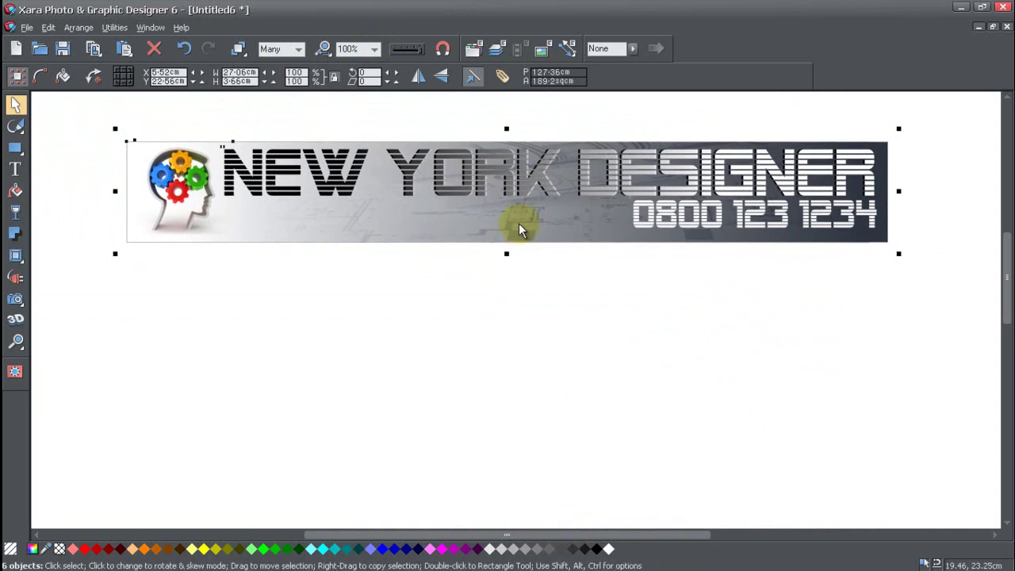